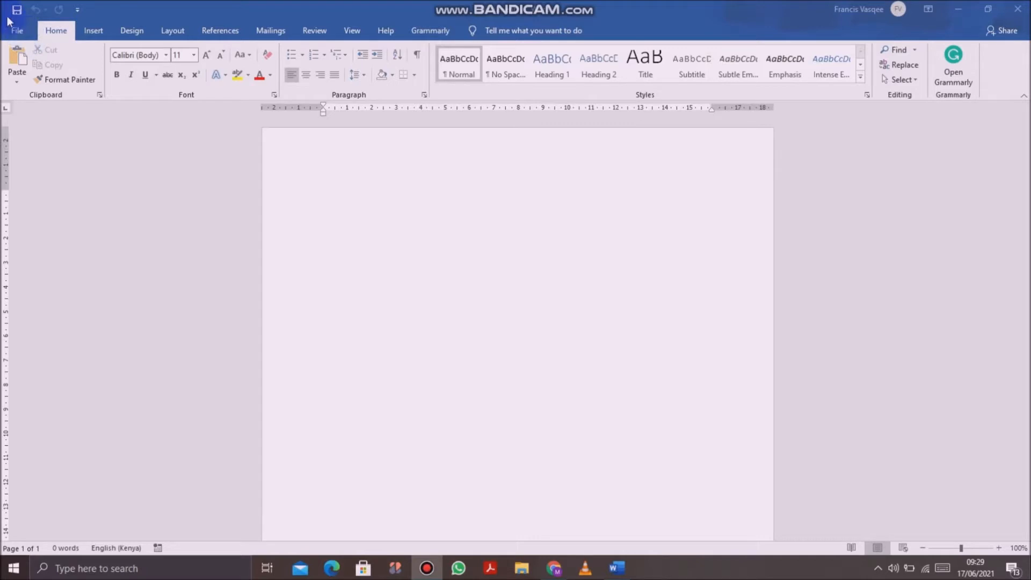
click(17, 32)
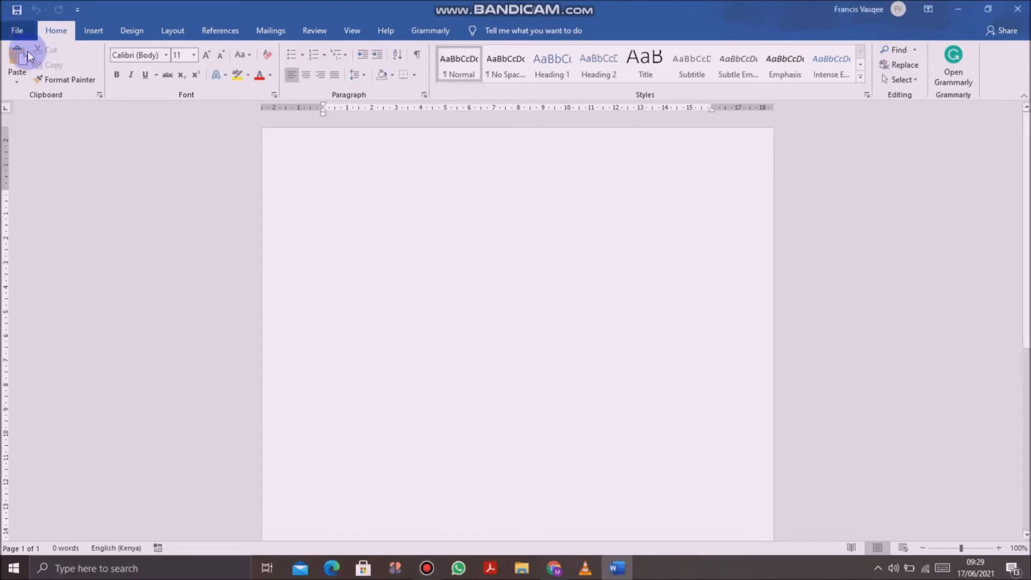
click(20, 32)
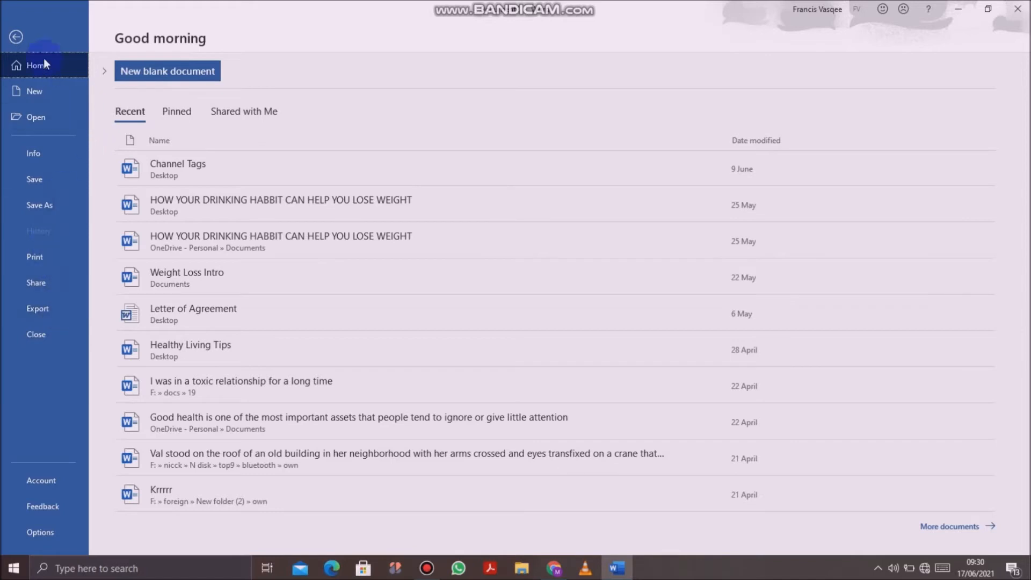
click(19, 40)
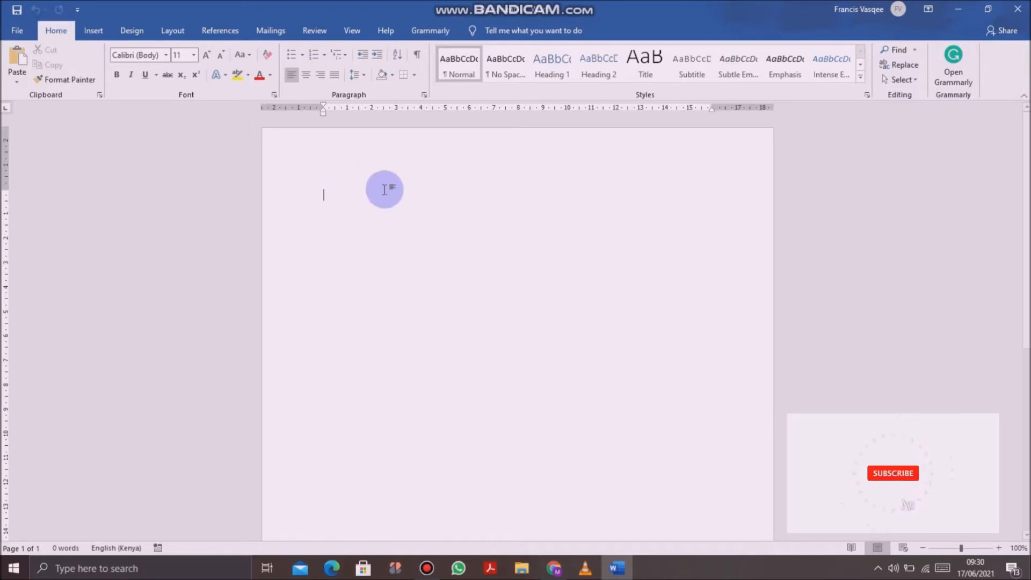
Step: Enter the text "Microsoft Word" on the first line of the blank document
text(Mic)
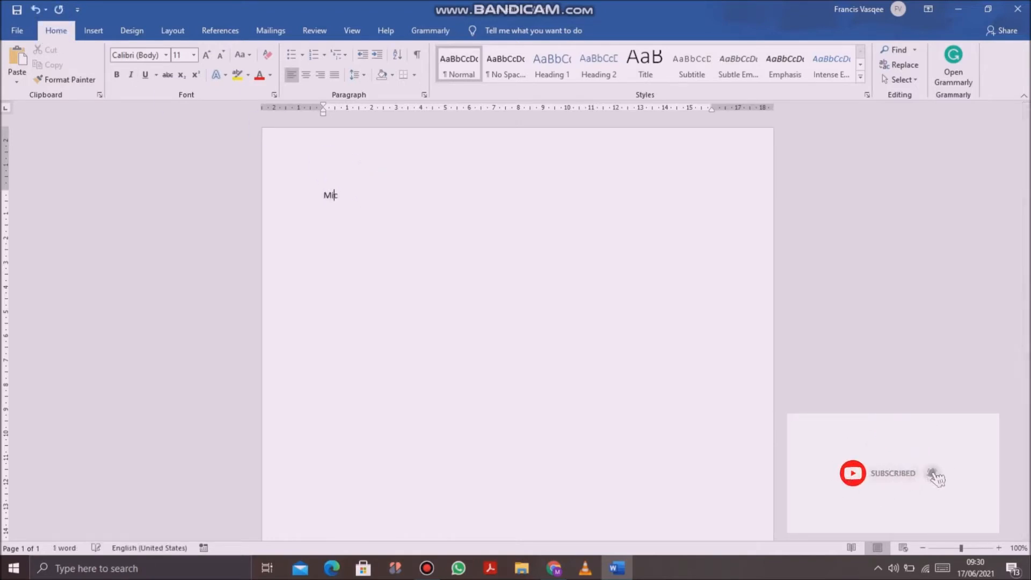
text(rosoft Word)
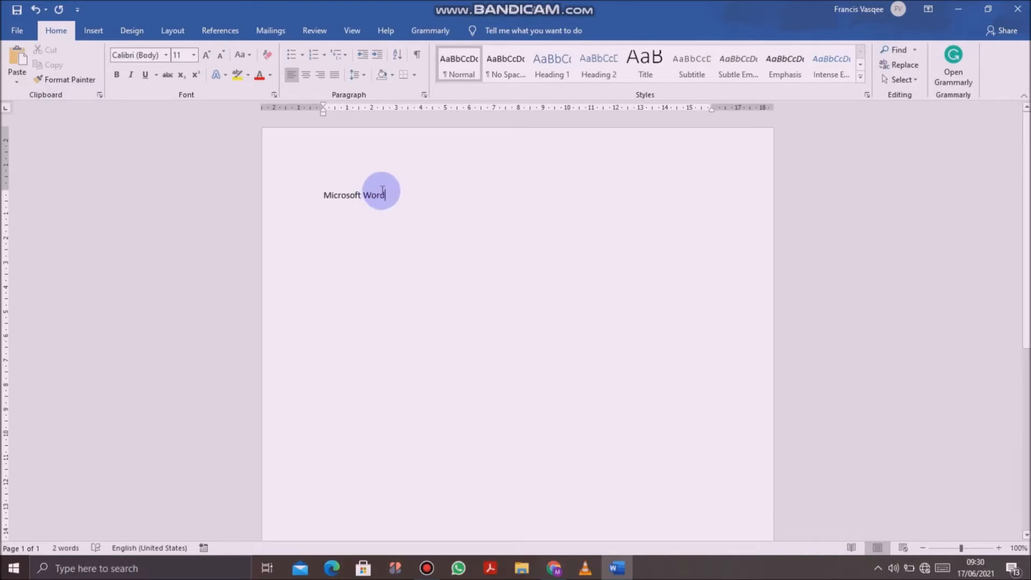
drag(389, 191, 330, 194)
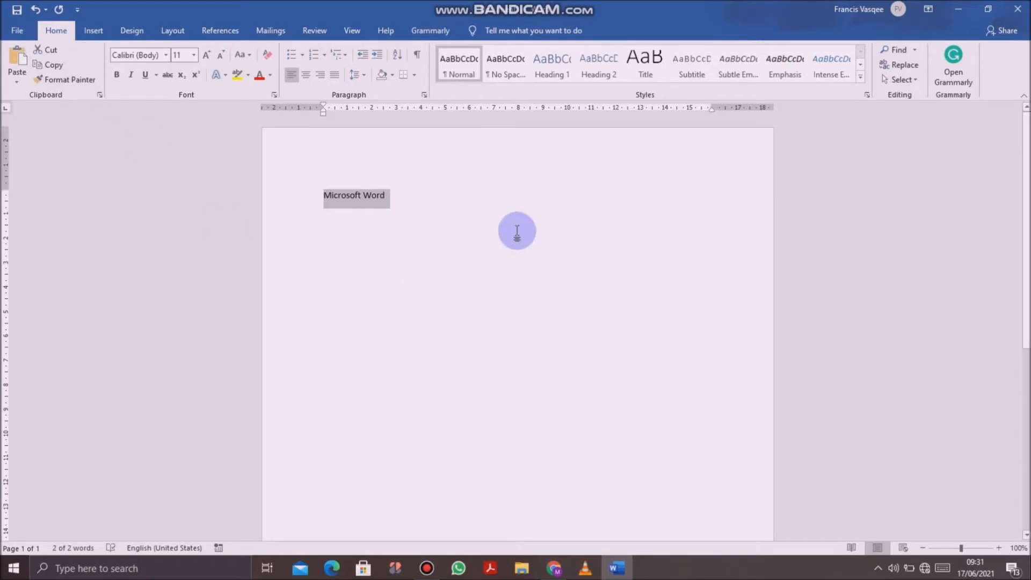
click(498, 239)
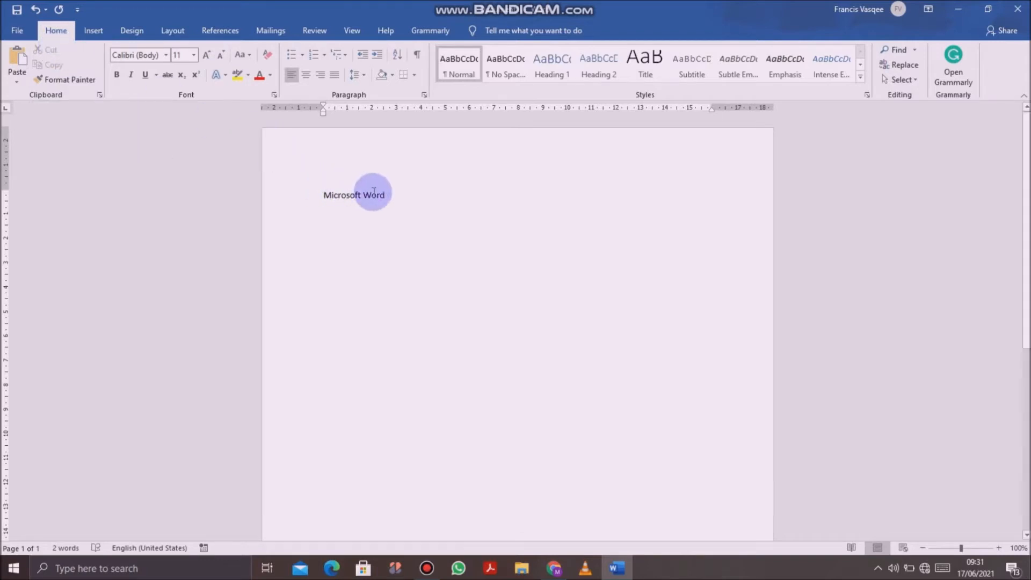
Step: Cut the whole "Microsoft Word" line from the document and undo the cut
drag(384, 197, 156, 148)
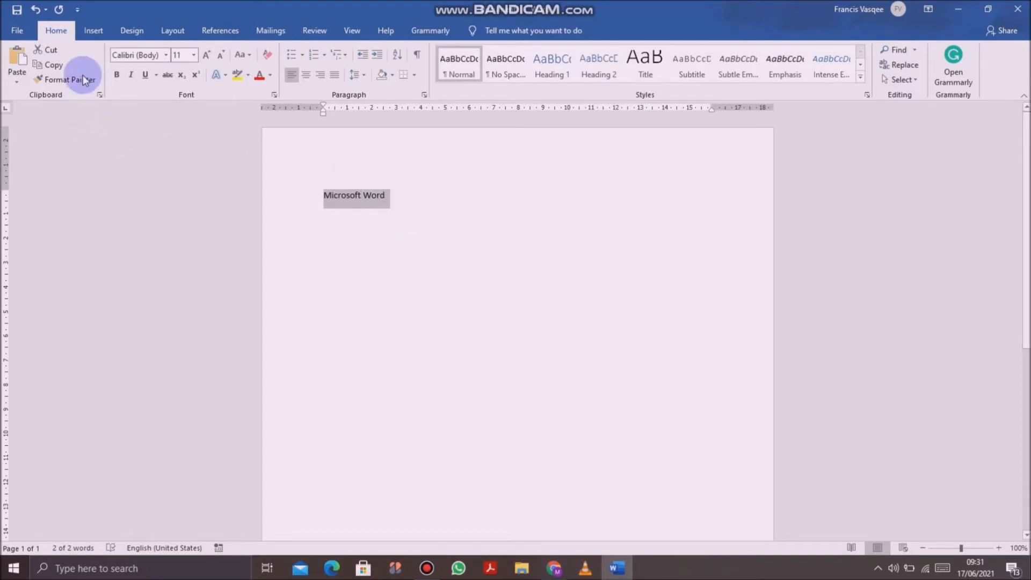
click(55, 50)
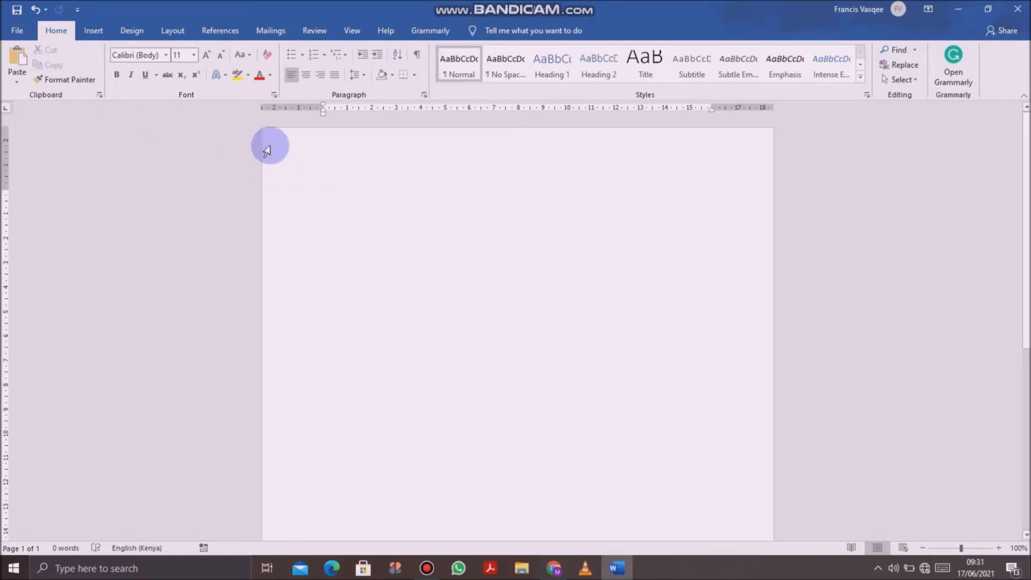
click(35, 10)
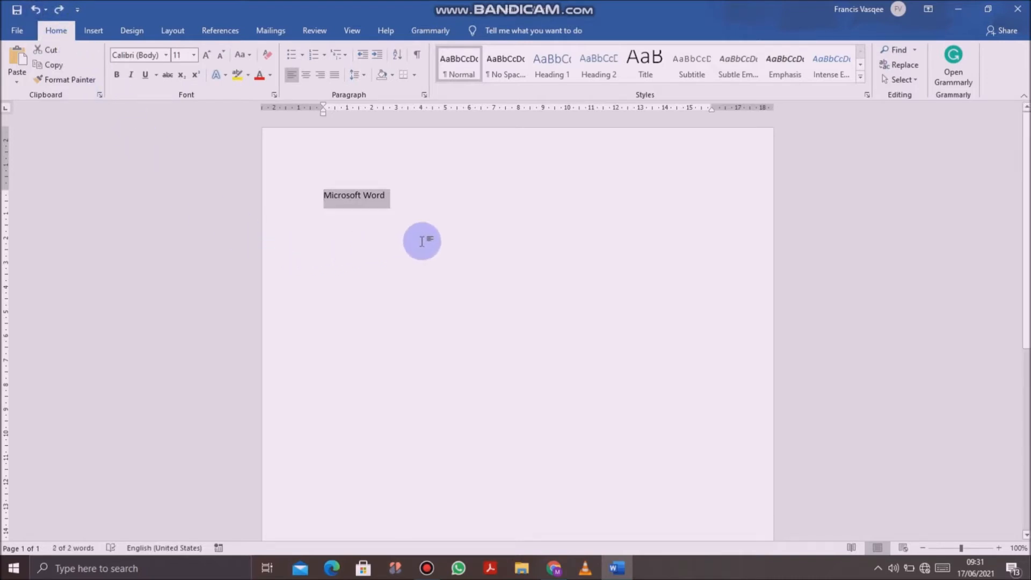
Step: Move the selected "Microsoft Word" text several lines lower by cutting it and pasting it as text only, and undo the paste
click(50, 49)
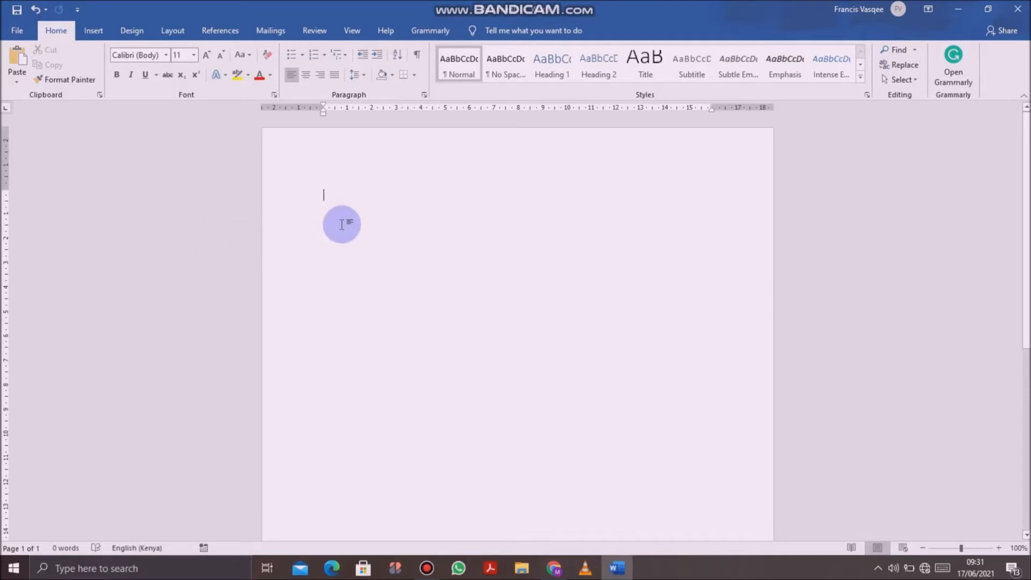
double_click(330, 300)
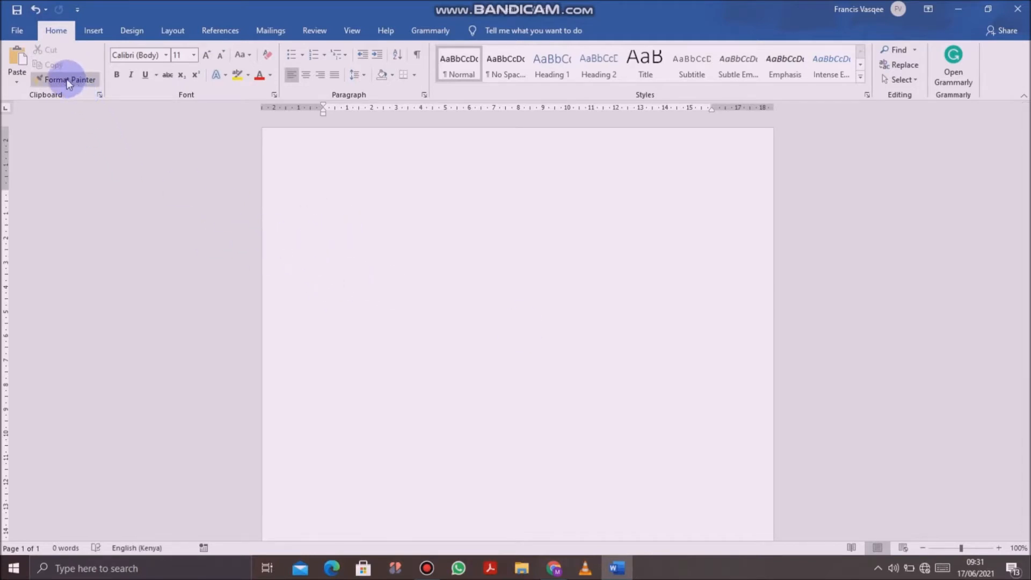
click(15, 75)
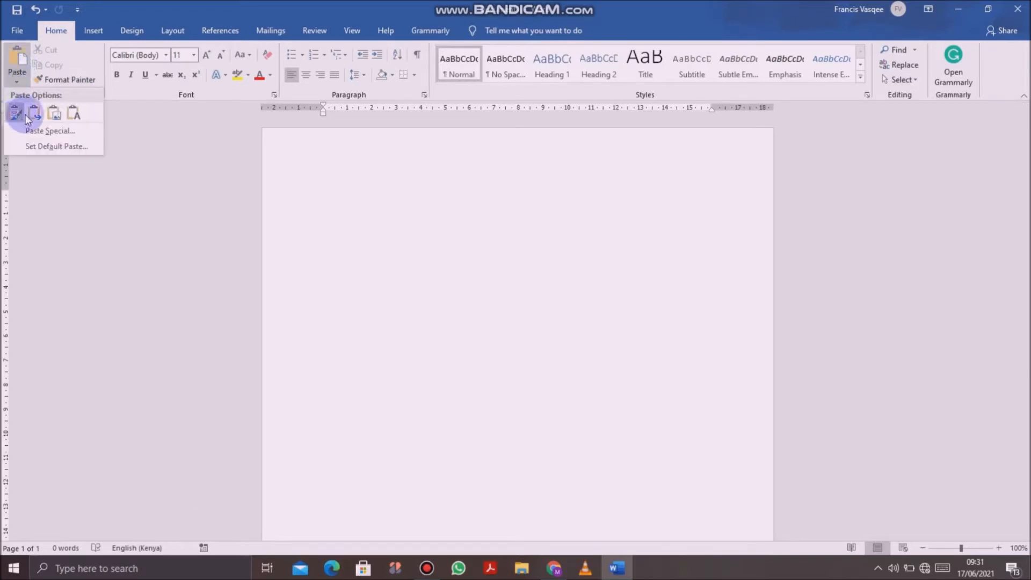
click(74, 113)
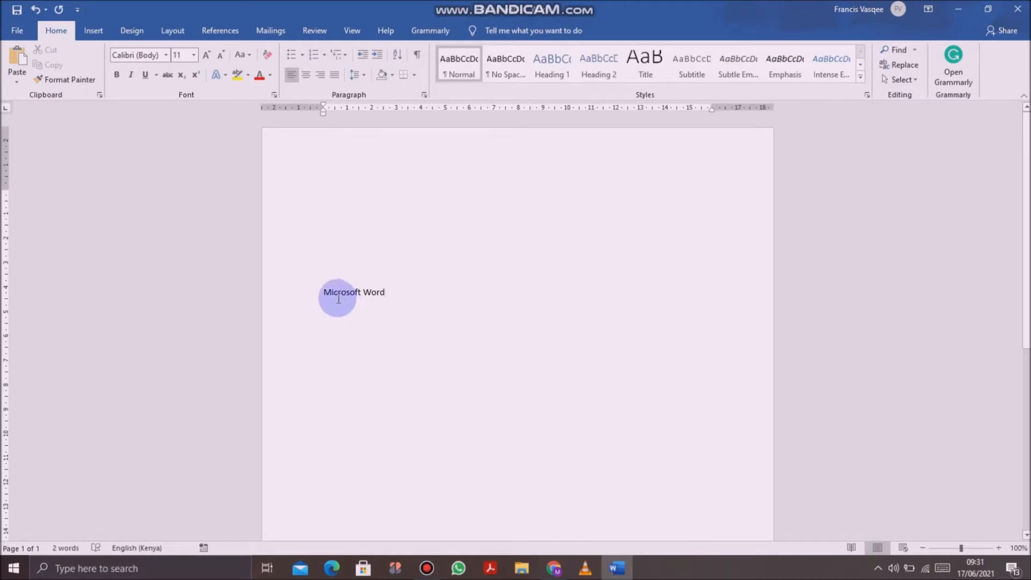
click(38, 11)
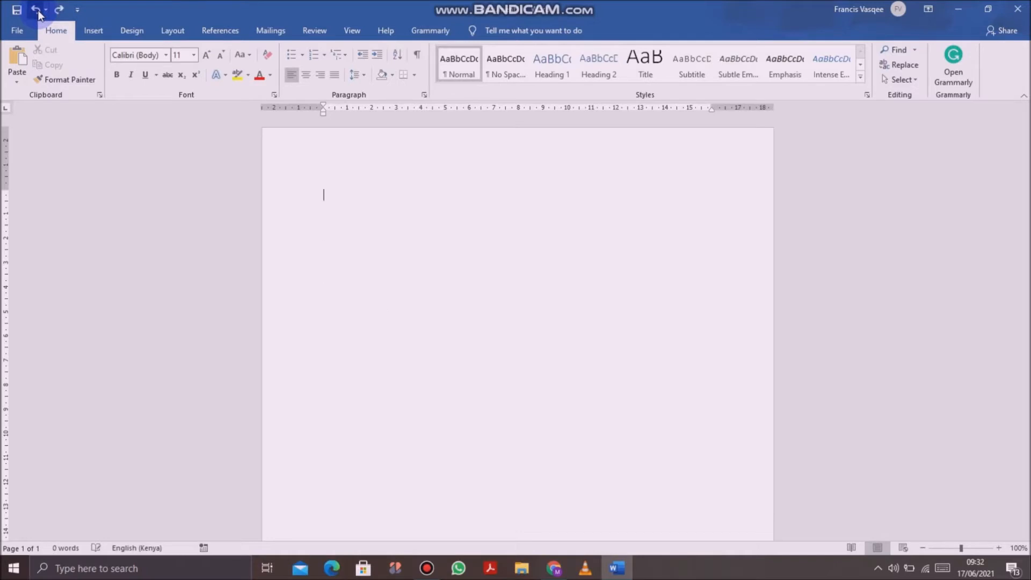
Step: Restore the original "Microsoft Word" line and paste two copies of it on the lines directly below
click(65, 80)
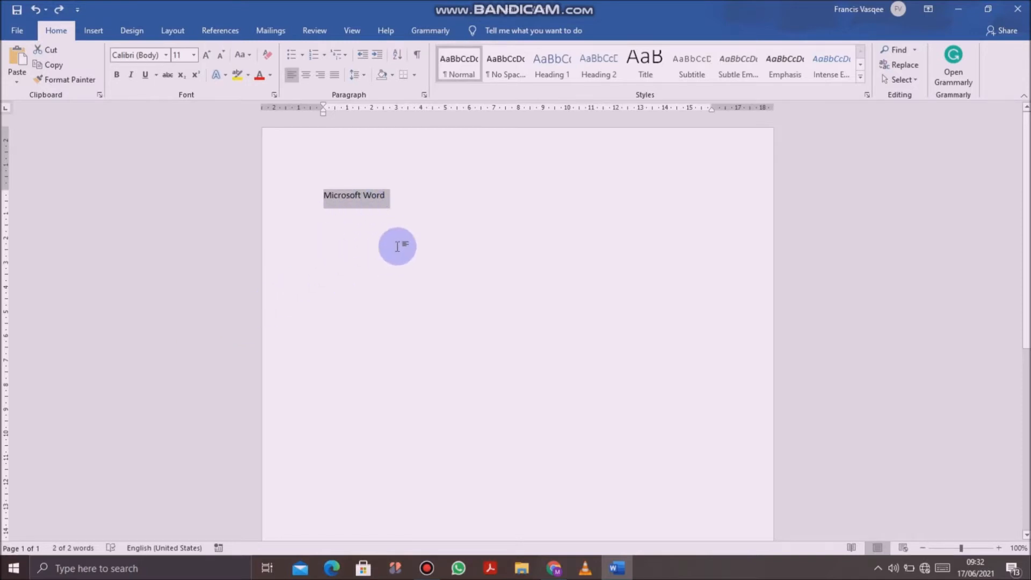
click(411, 203)
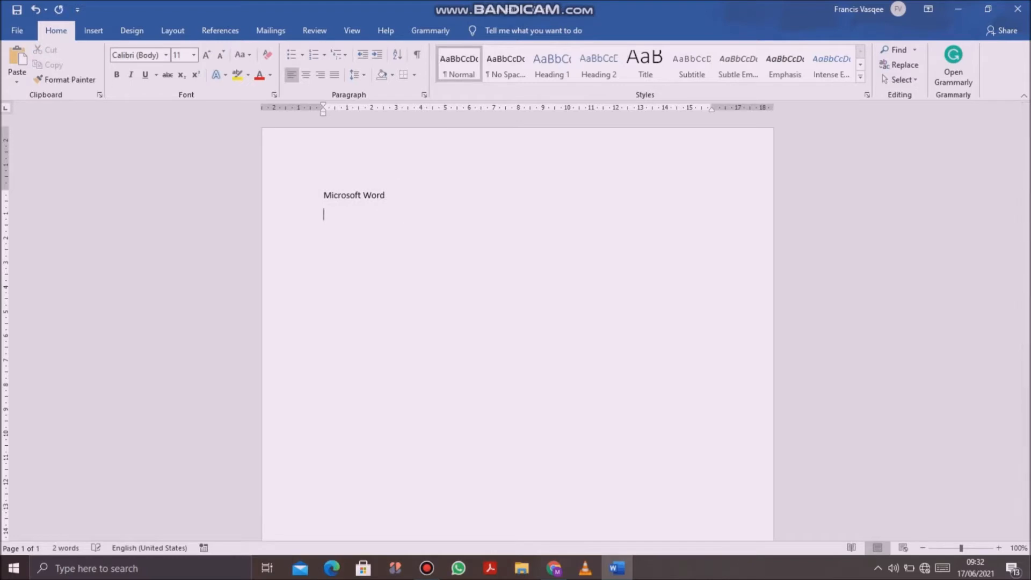
click(17, 63)
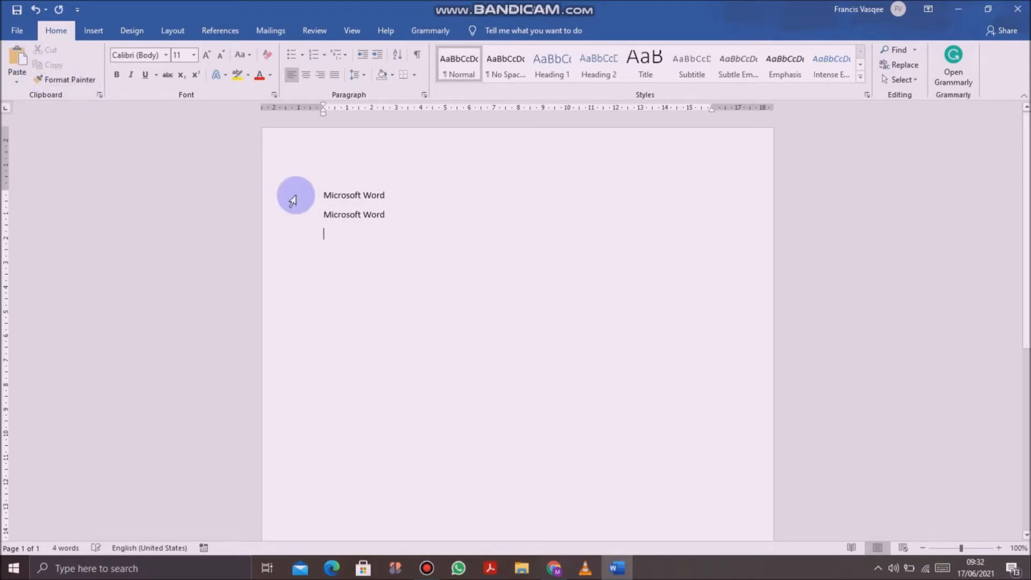
click(17, 64)
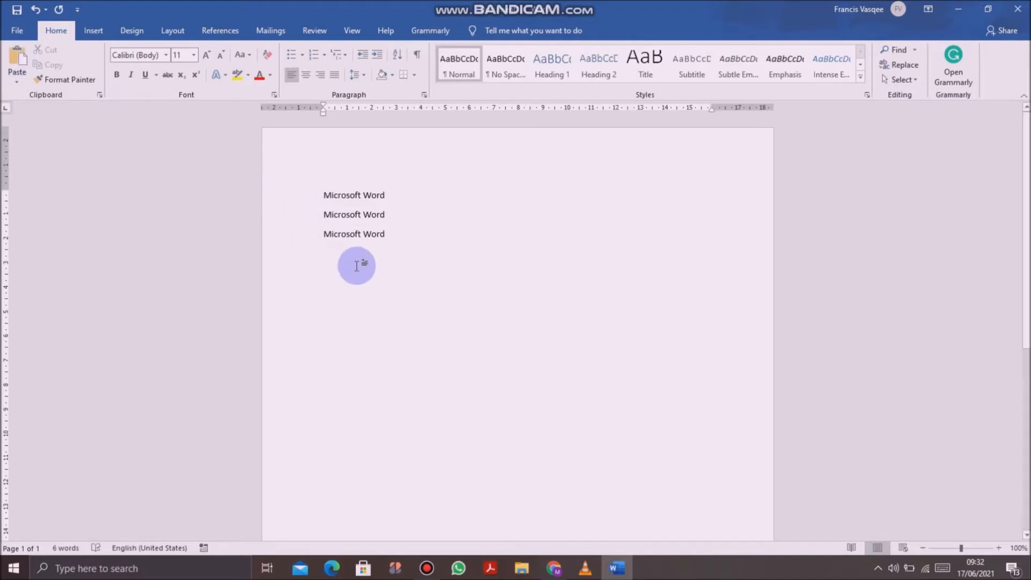
click(395, 156)
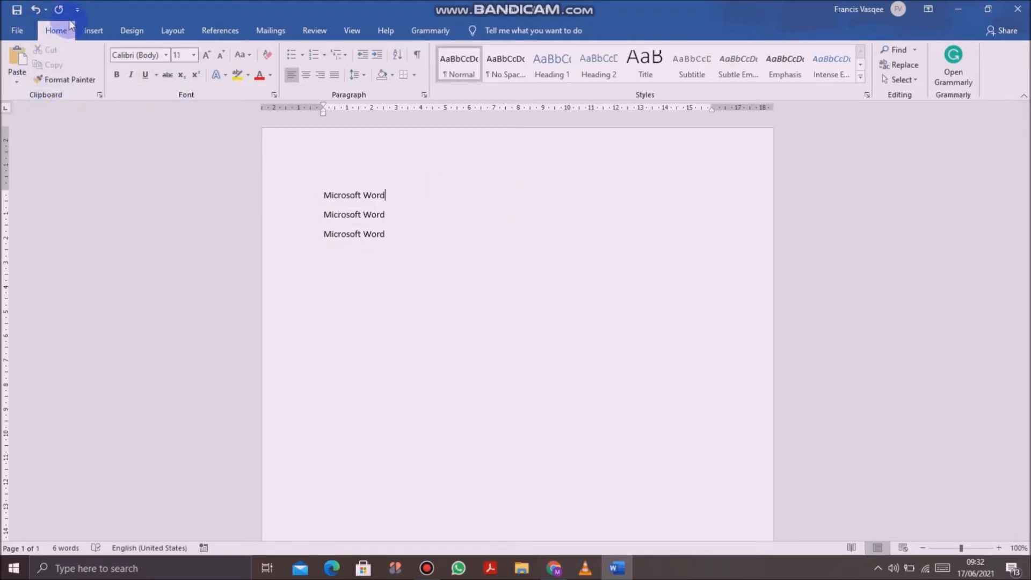
click(53, 84)
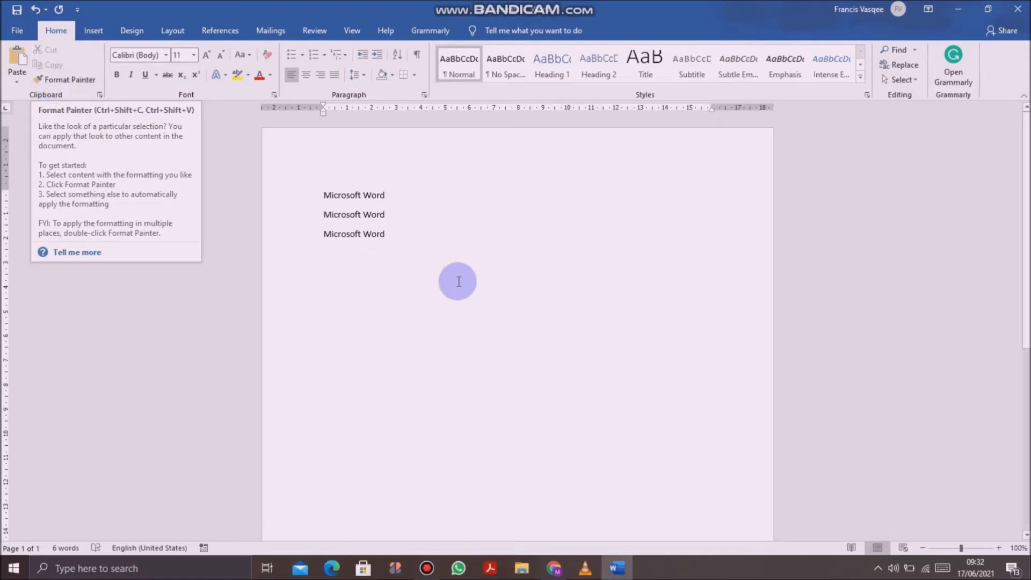
click(438, 237)
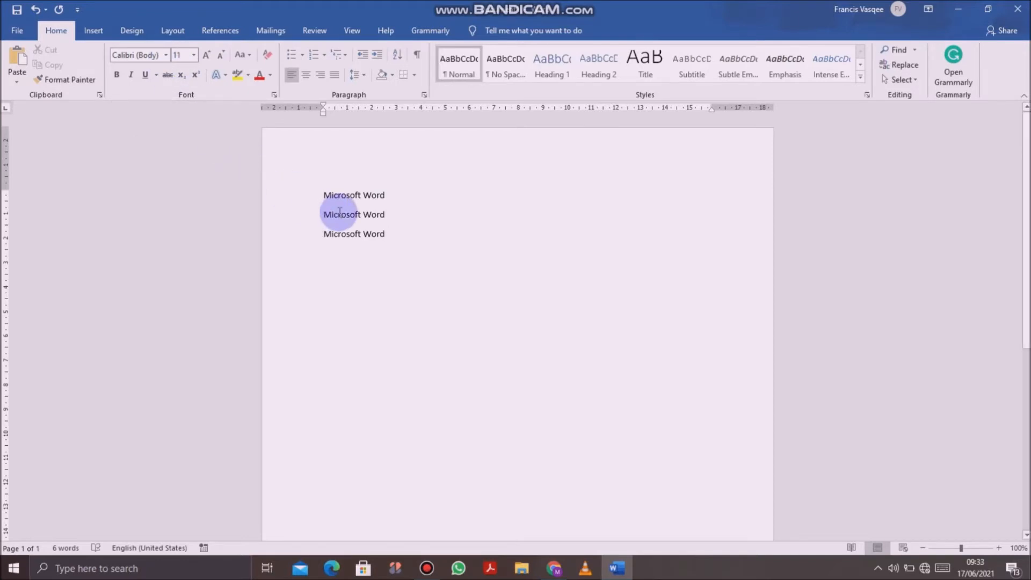
Step: Change the font of all three "Microsoft Word" lines to Goudy Stout
drag(322, 192, 391, 240)
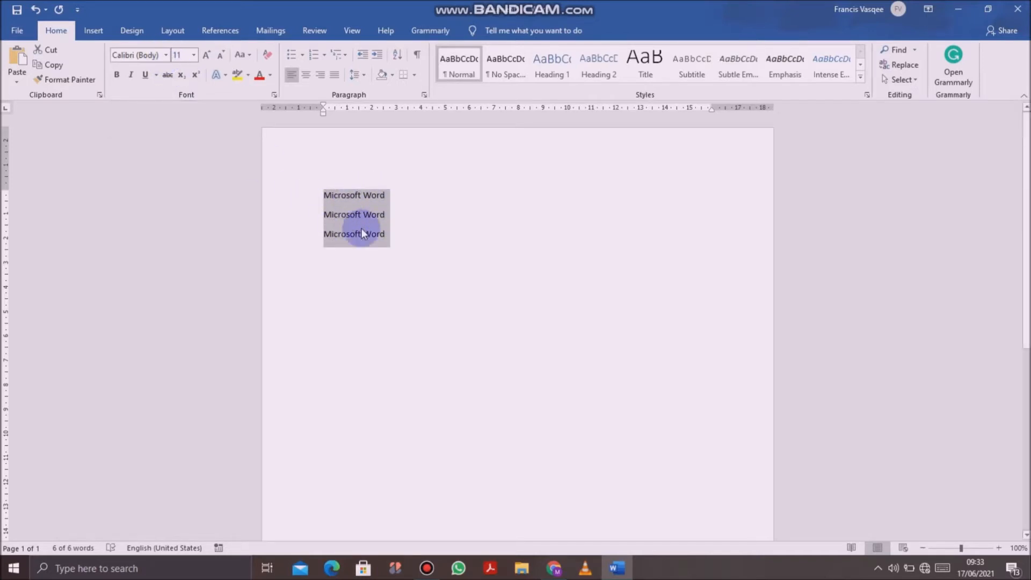
click(166, 54)
scroll(165, 343, down, 6)
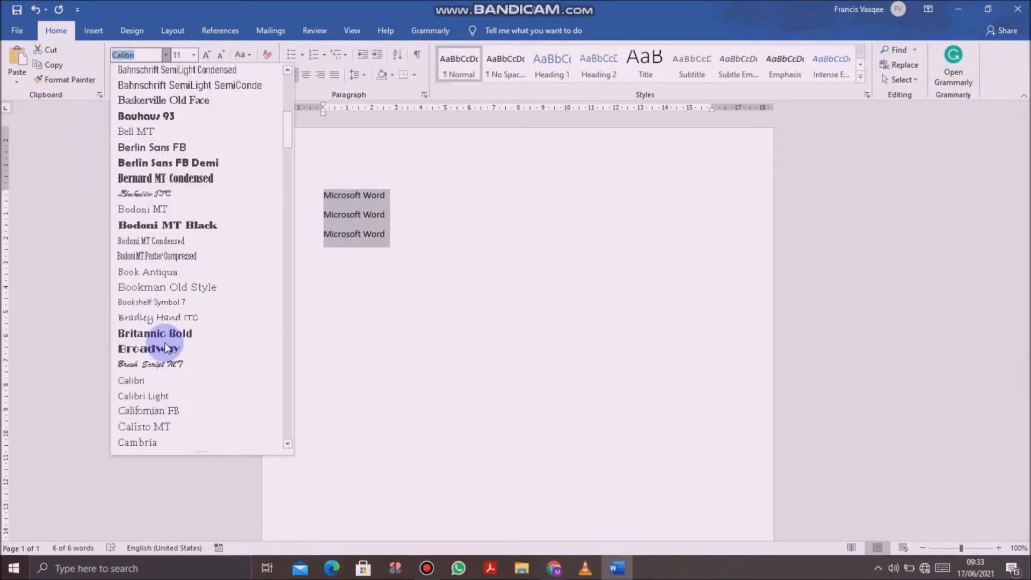
scroll(165, 345, down, 17)
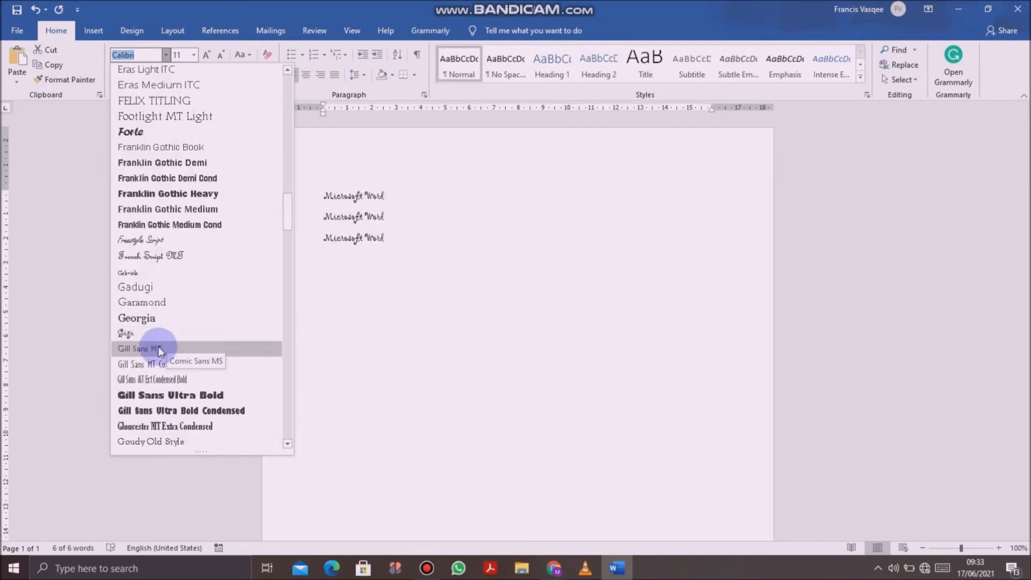
scroll(156, 366, down, 3)
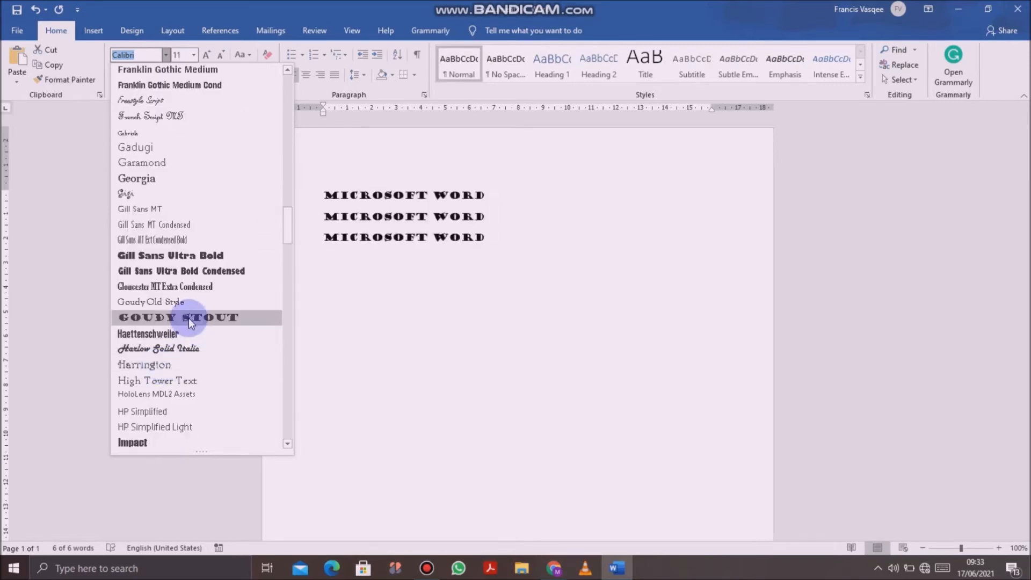
click(189, 318)
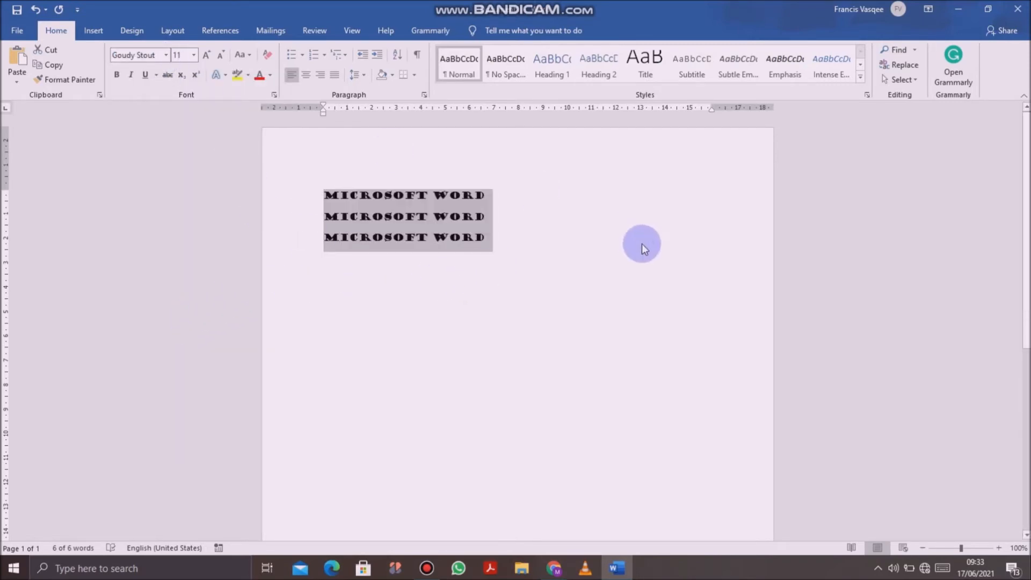
Step: Set the font size of the three selected "Microsoft Word" lines to 25
click(195, 56)
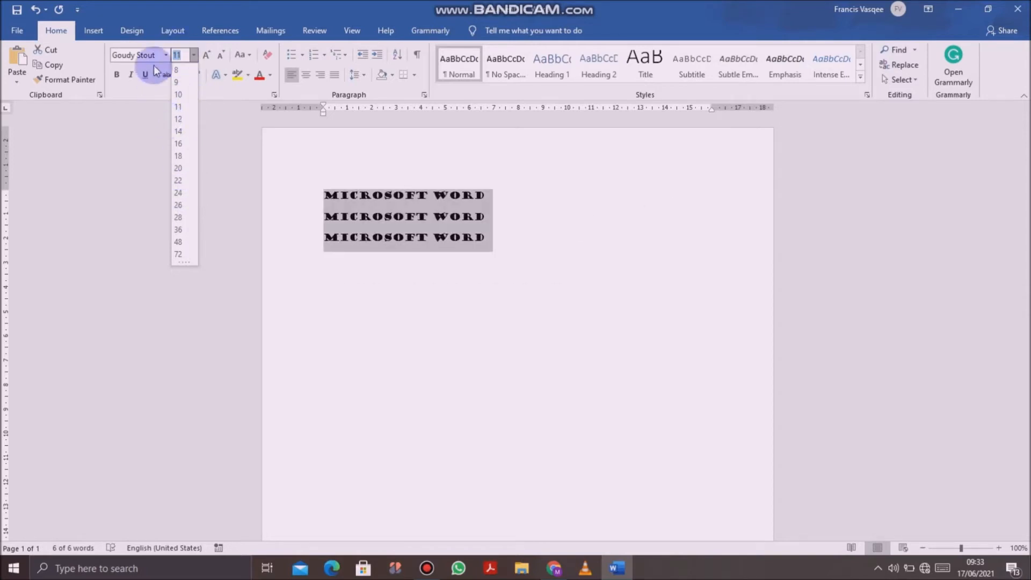
text(25)
key(Return)
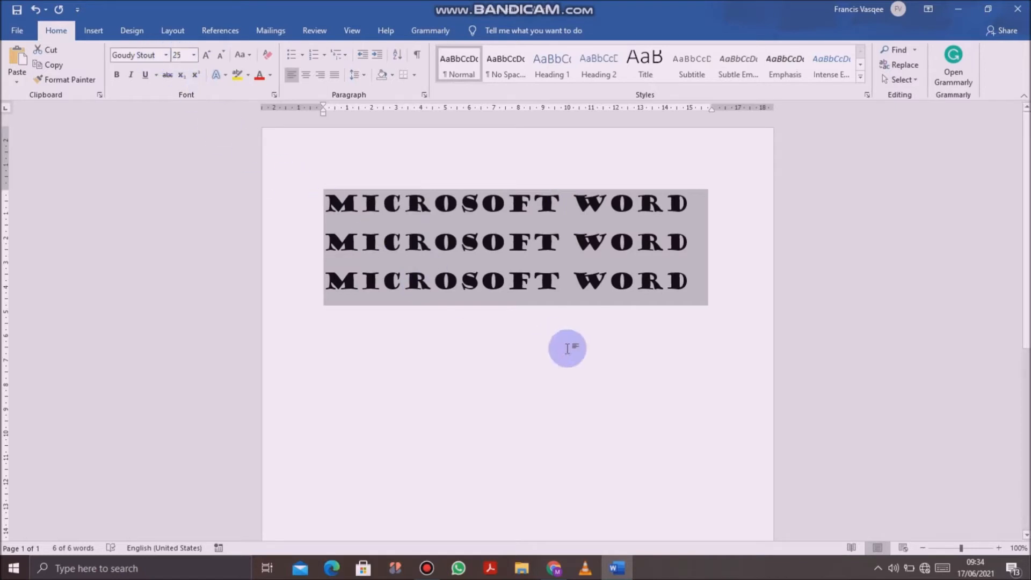
Step: Try bold on the three selected "Microsoft Word" lines, and format them as italic and underlined
click(118, 76)
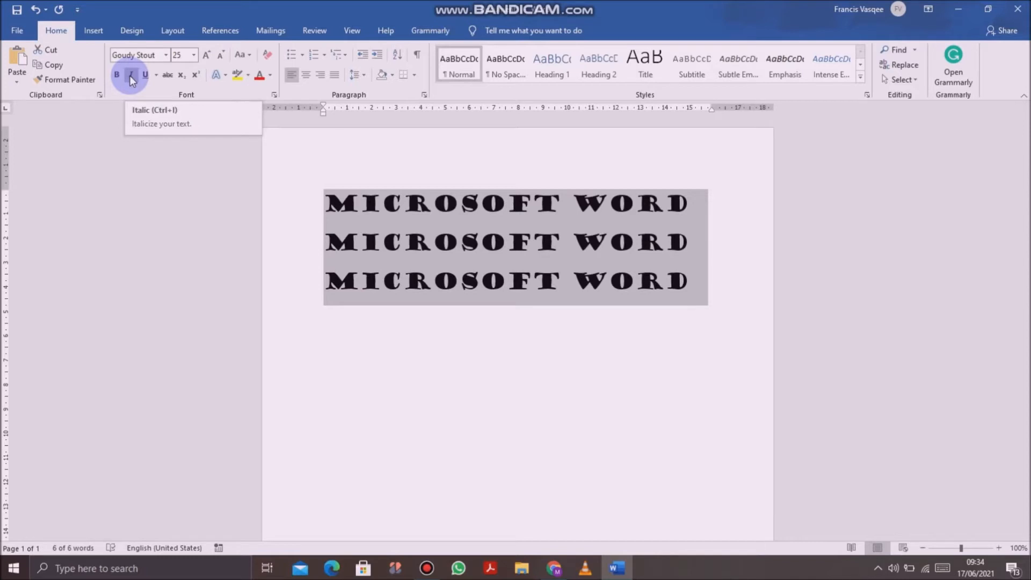
click(130, 75)
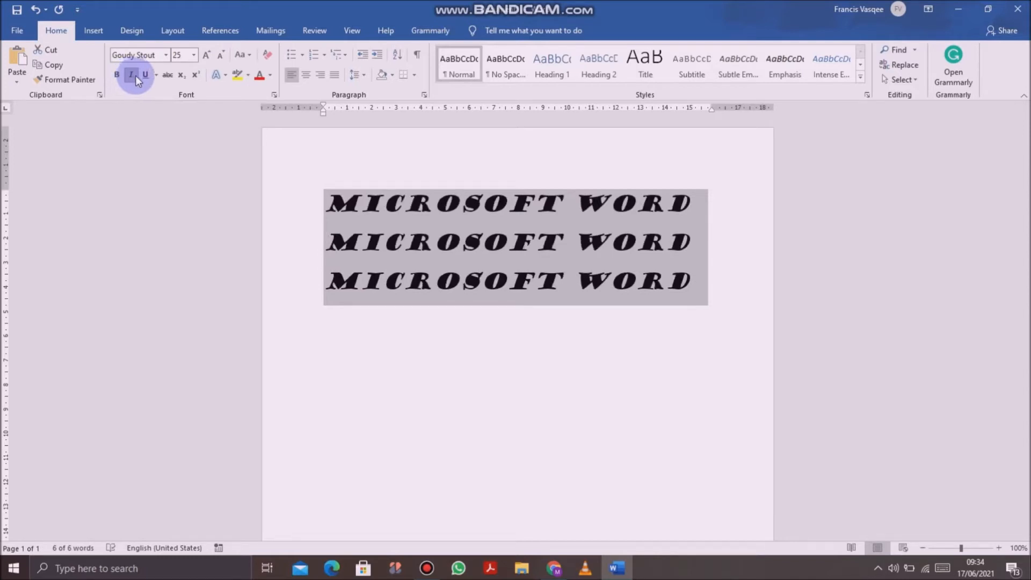
click(143, 77)
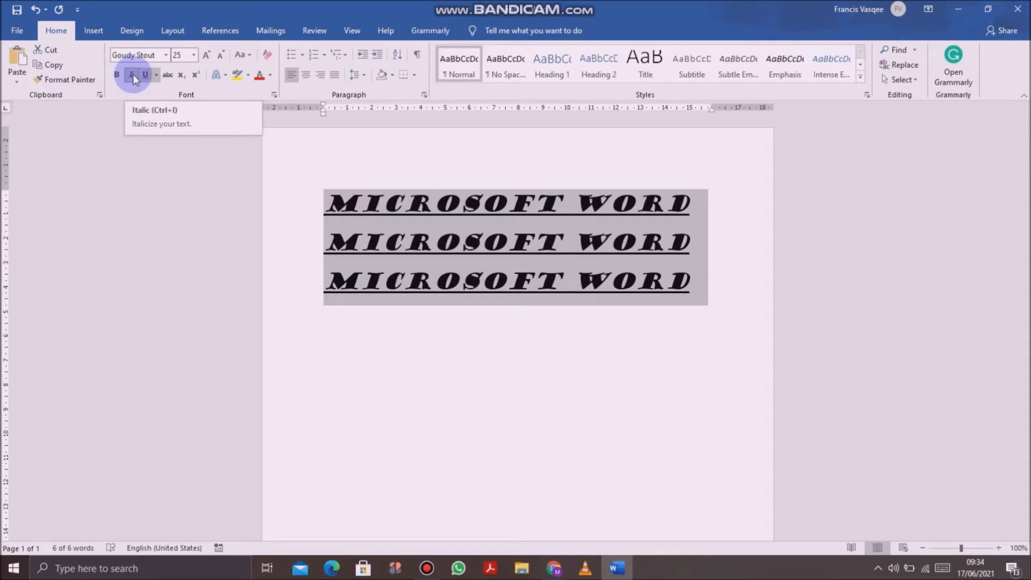
Step: Apply strikethrough to the three "Microsoft Word" lines, remove it again and deselect the text
click(168, 75)
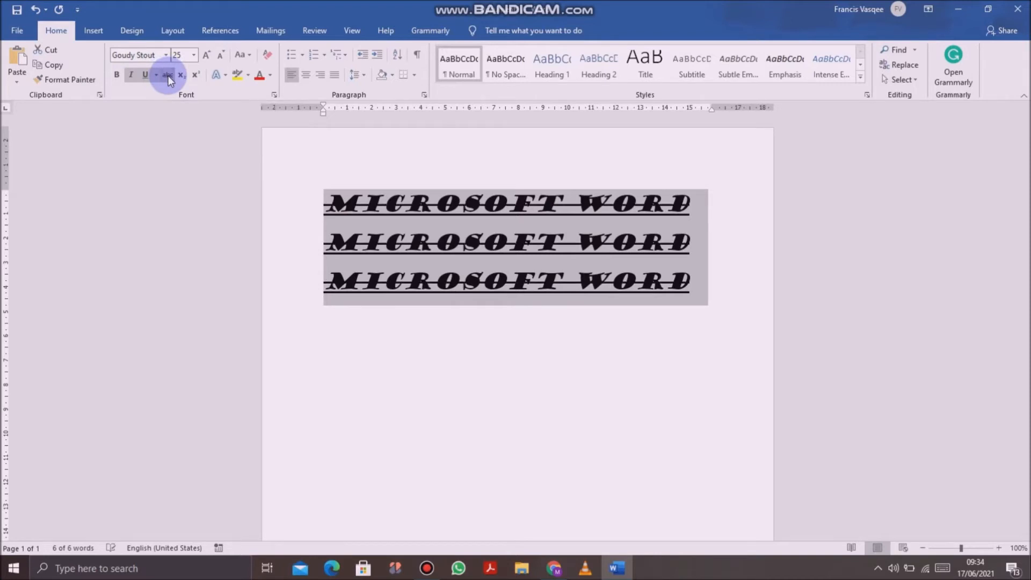
click(169, 76)
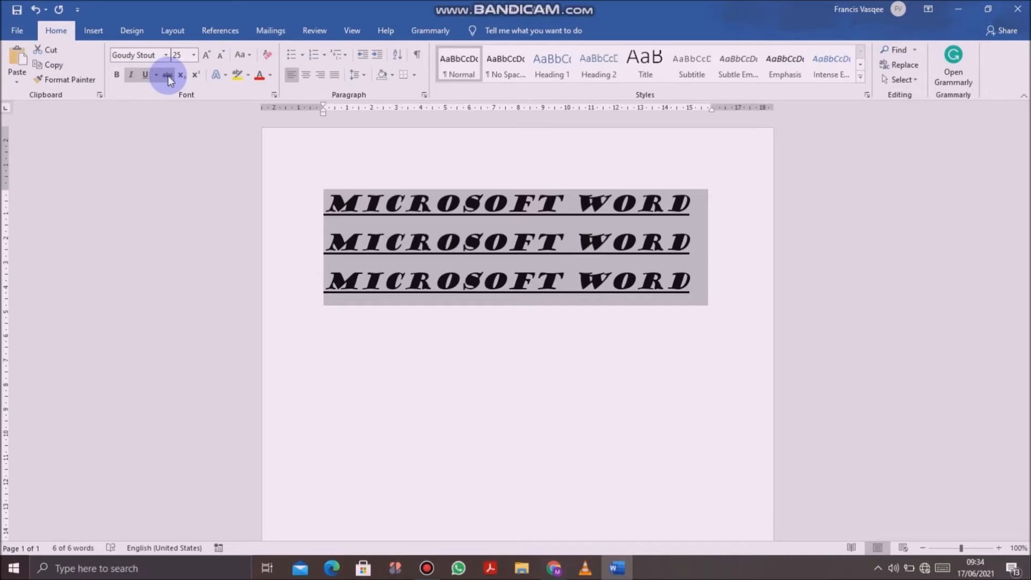
click(397, 337)
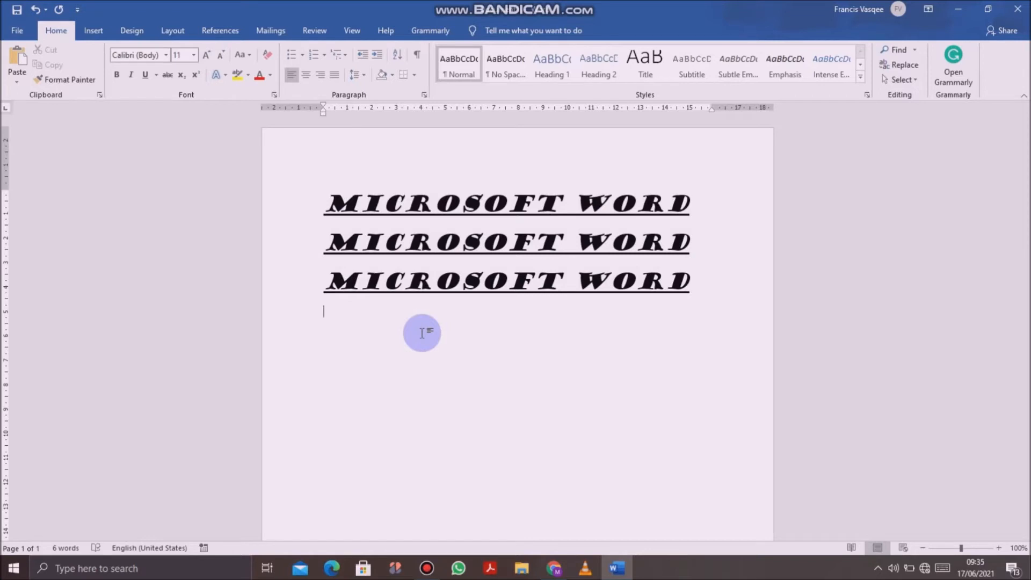
Step: Enter 85 below the "Microsoft Word" lines and try subscript and superscript on the digit 5, turning each off again
text(85)
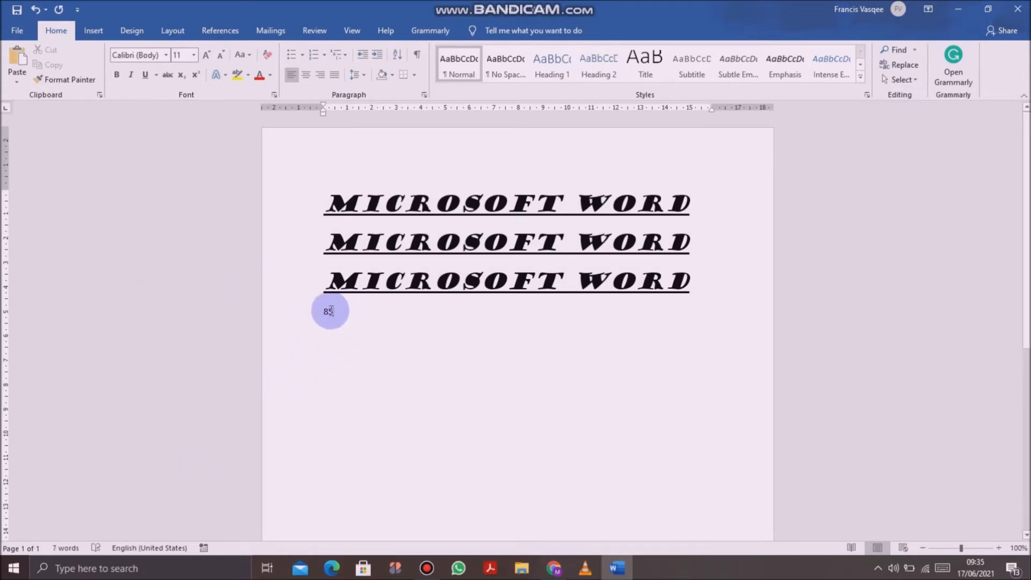
drag(334, 311, 374, 360)
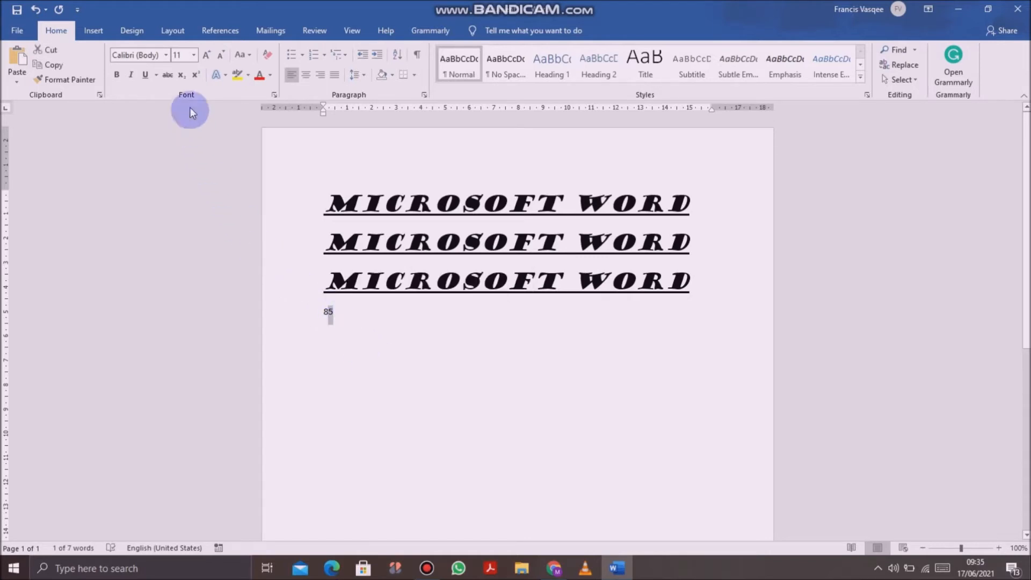
click(180, 75)
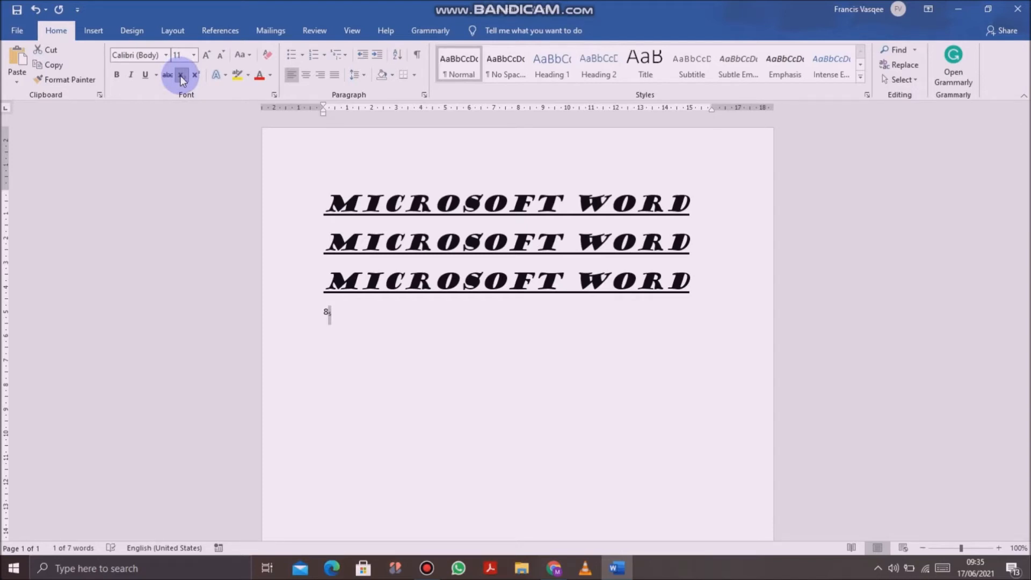
click(179, 75)
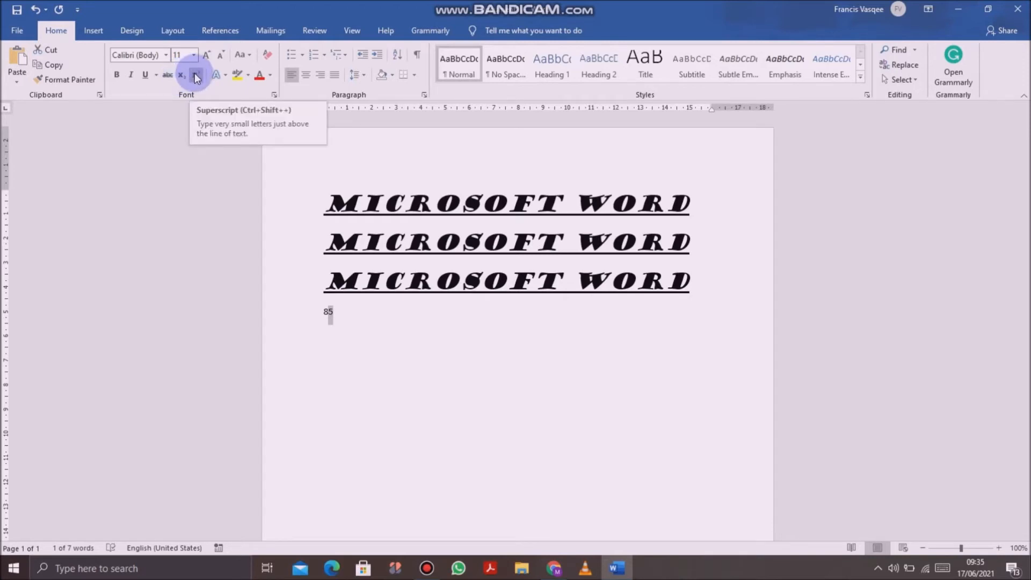
click(196, 75)
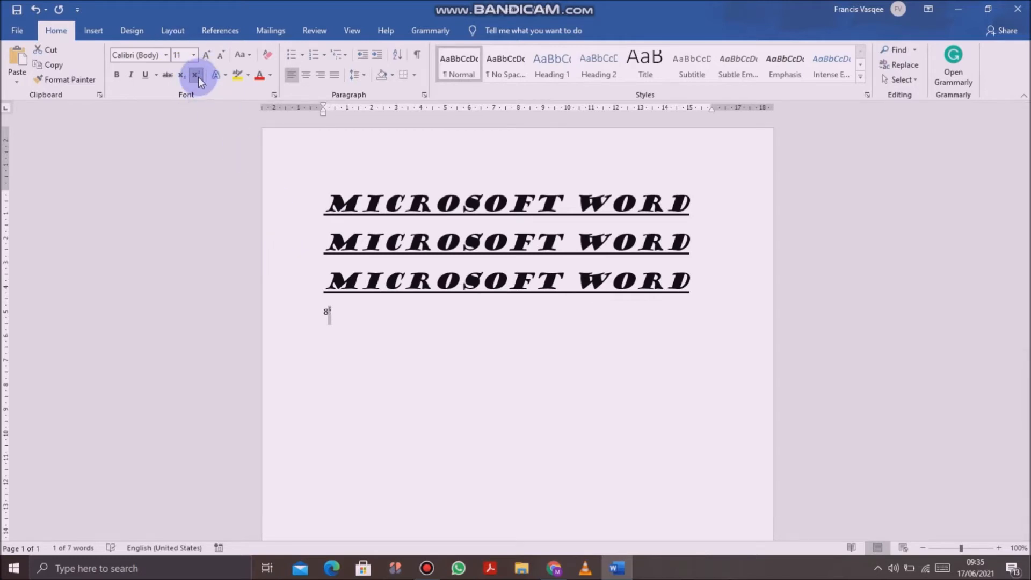
click(198, 76)
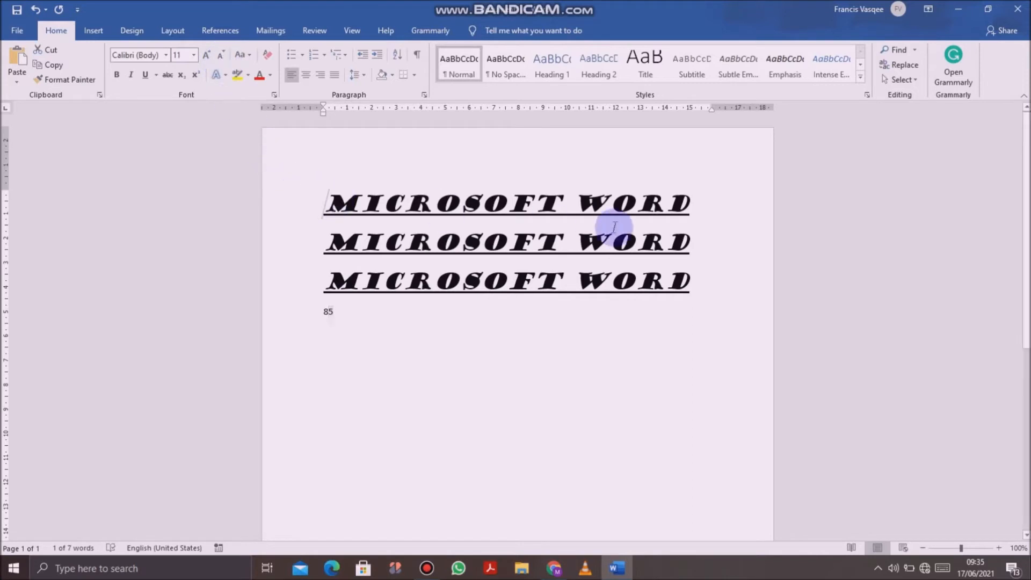
Step: Enlarge the font of the first "Microsoft Word" line stepwise to 28, and shrink it to 24
drag(614, 227, 702, 203)
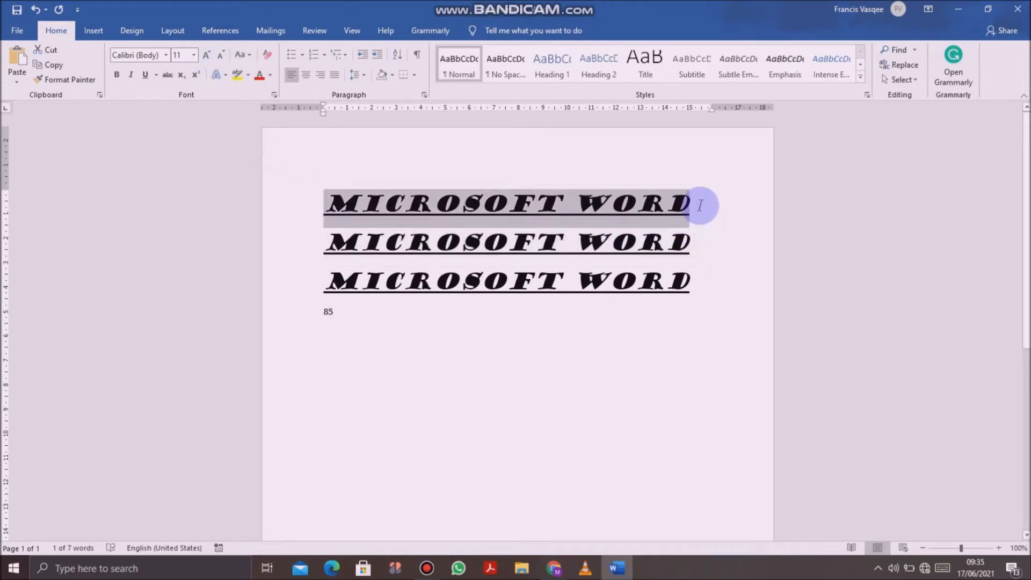
click(207, 50)
click(208, 50)
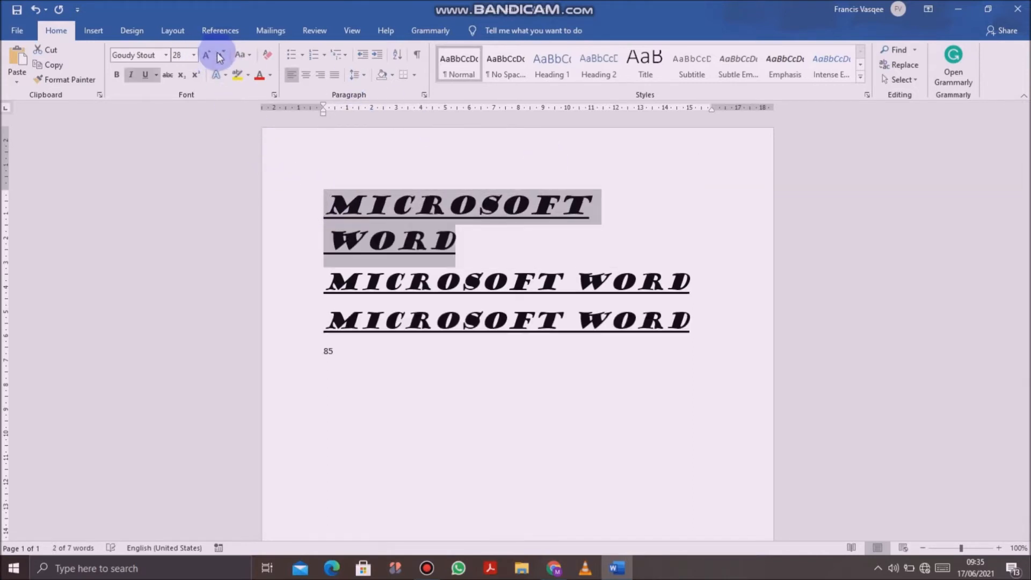
click(223, 54)
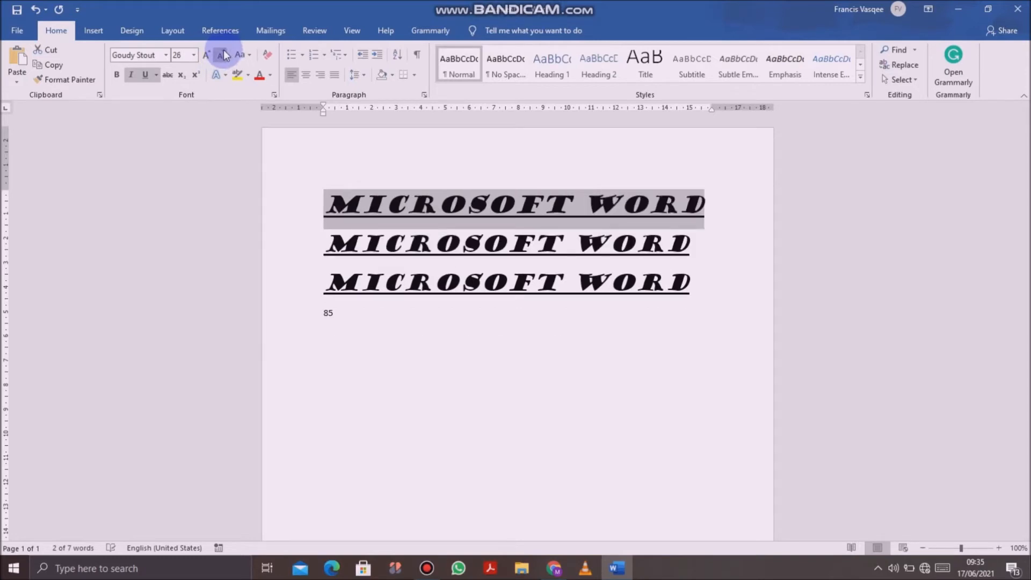
click(223, 53)
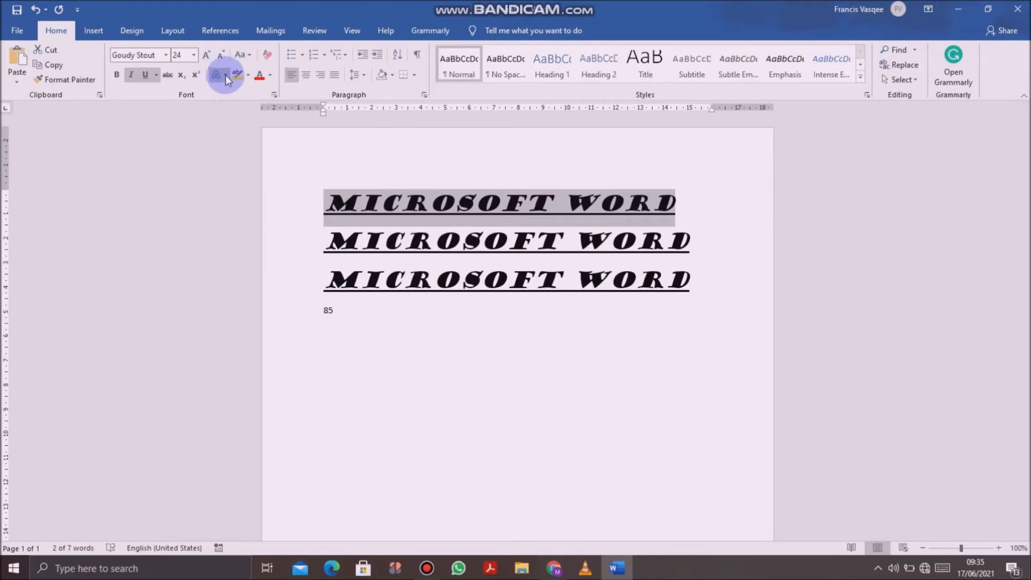
Step: Apply the perspective shadow that falls below the text to the first "Microsoft Word" line and deselect it
click(226, 75)
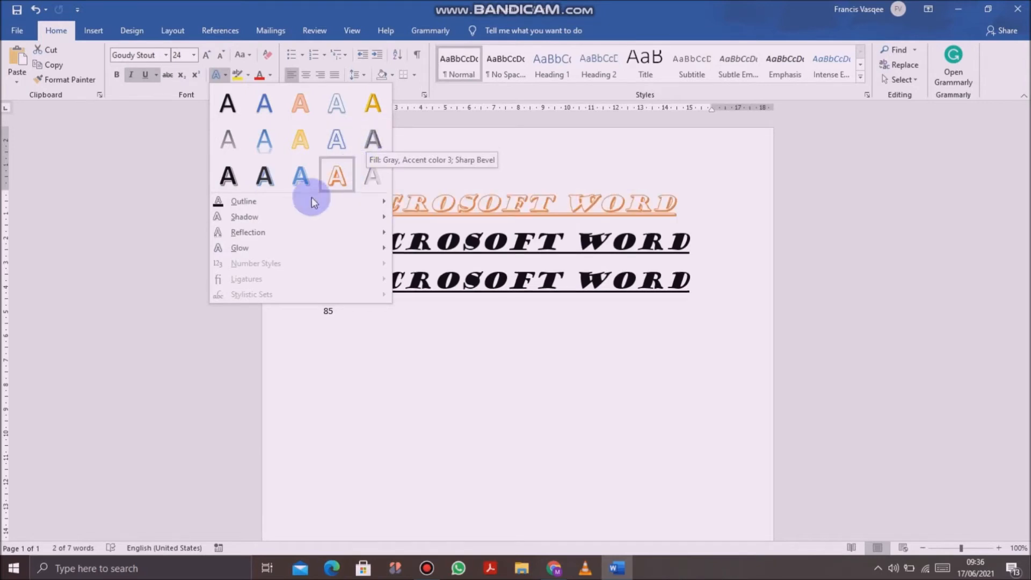
mouse_move(392, 201)
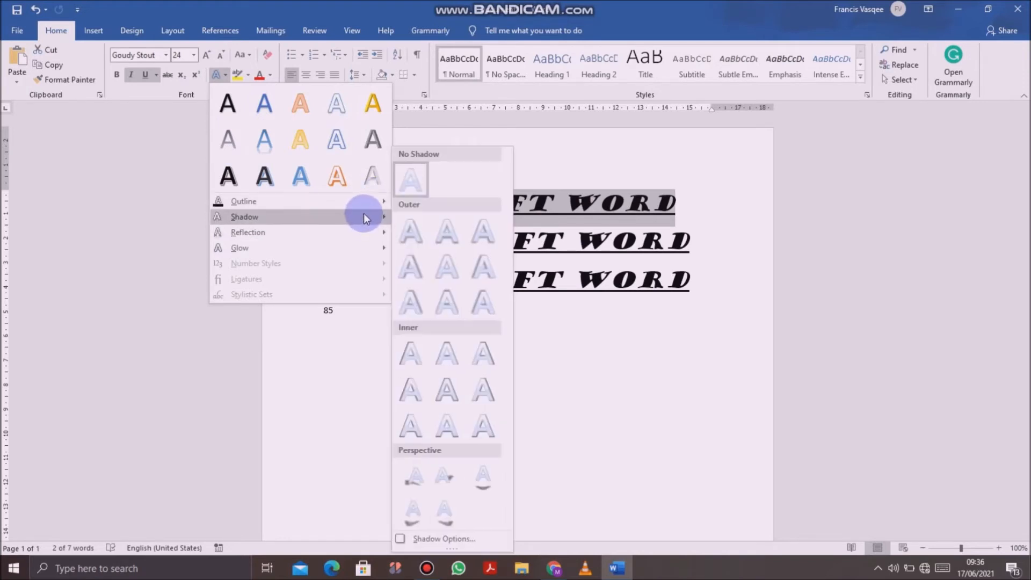
click(486, 479)
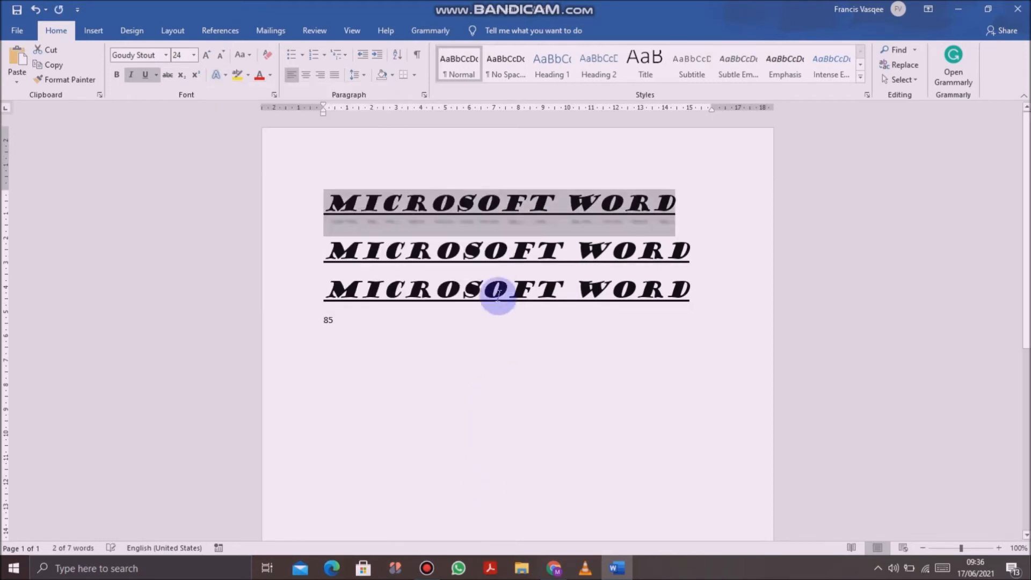
click(732, 232)
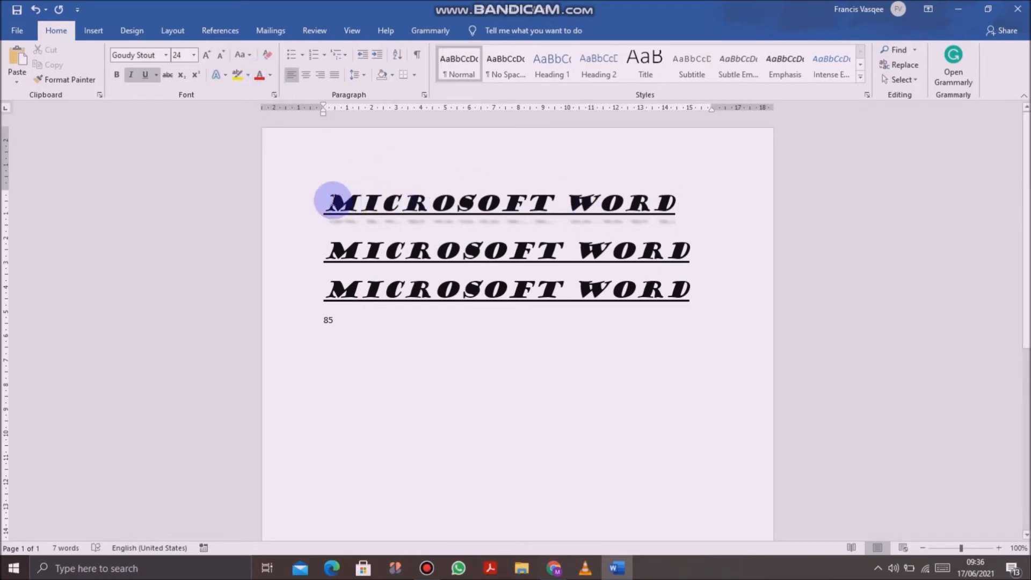
Step: Select the first "Microsoft Word" line and examine the text highlight colours and Change Case options without applying any
drag(332, 202, 690, 193)
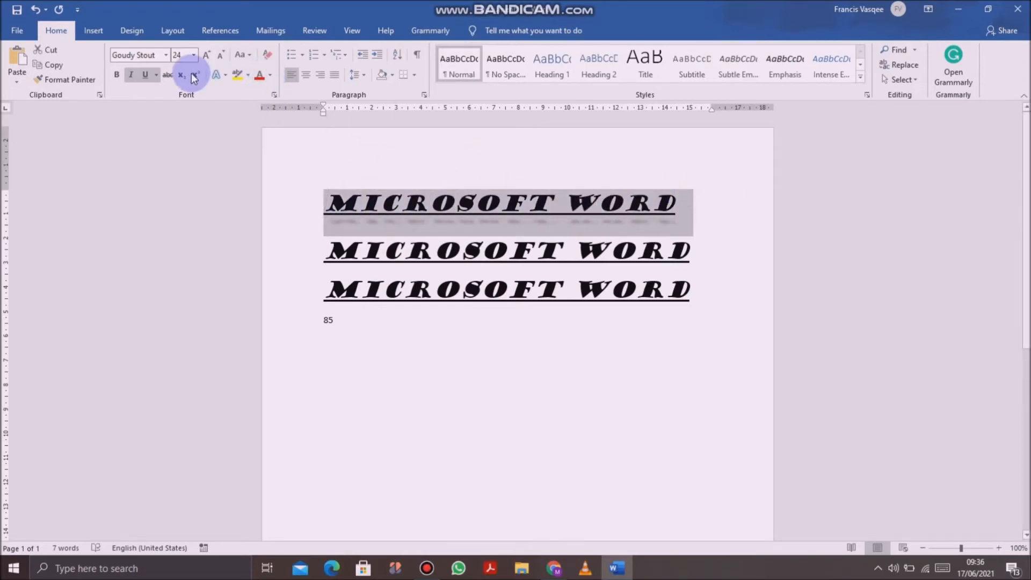
click(248, 76)
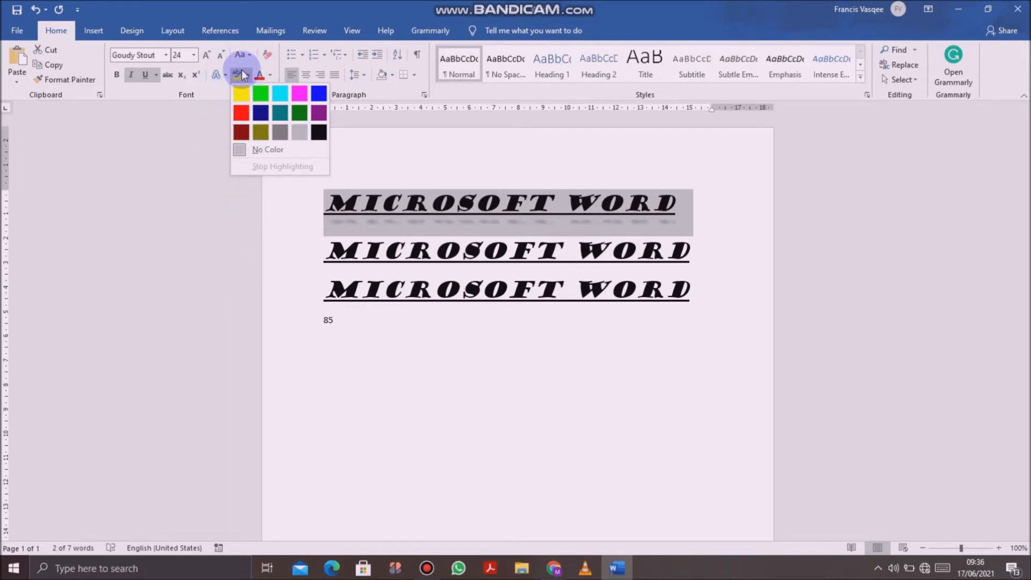
click(165, 172)
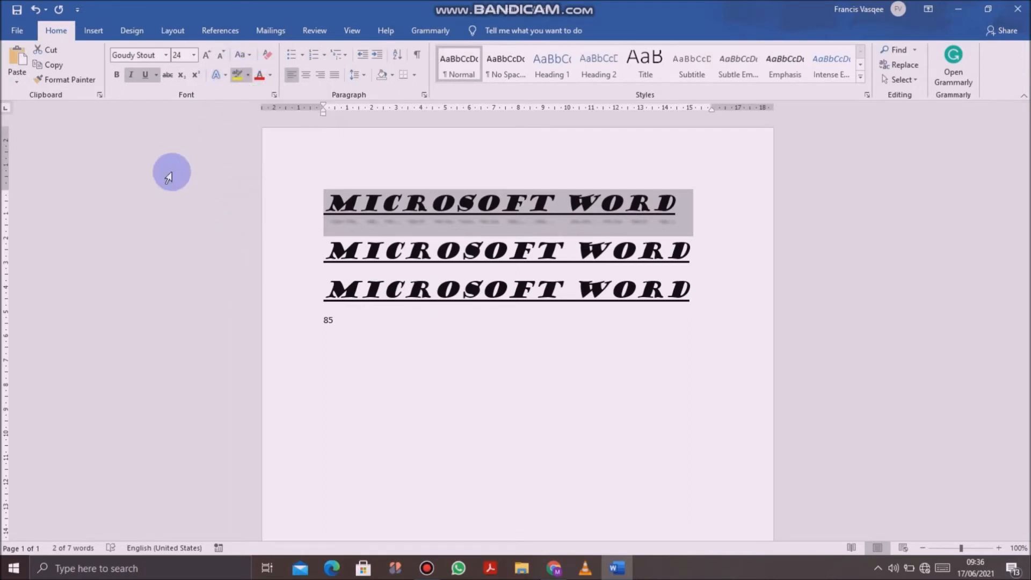
click(248, 56)
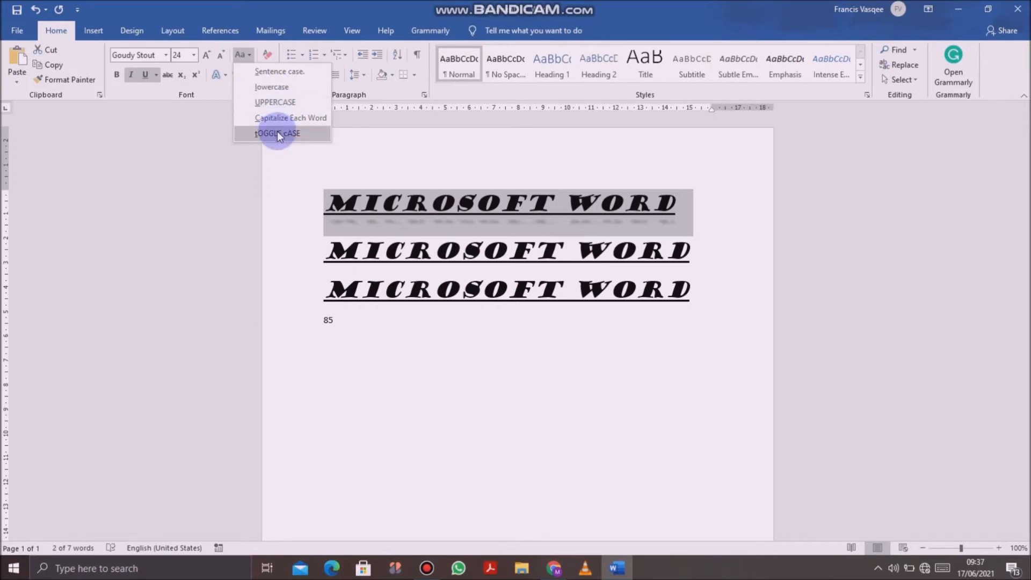
click(250, 176)
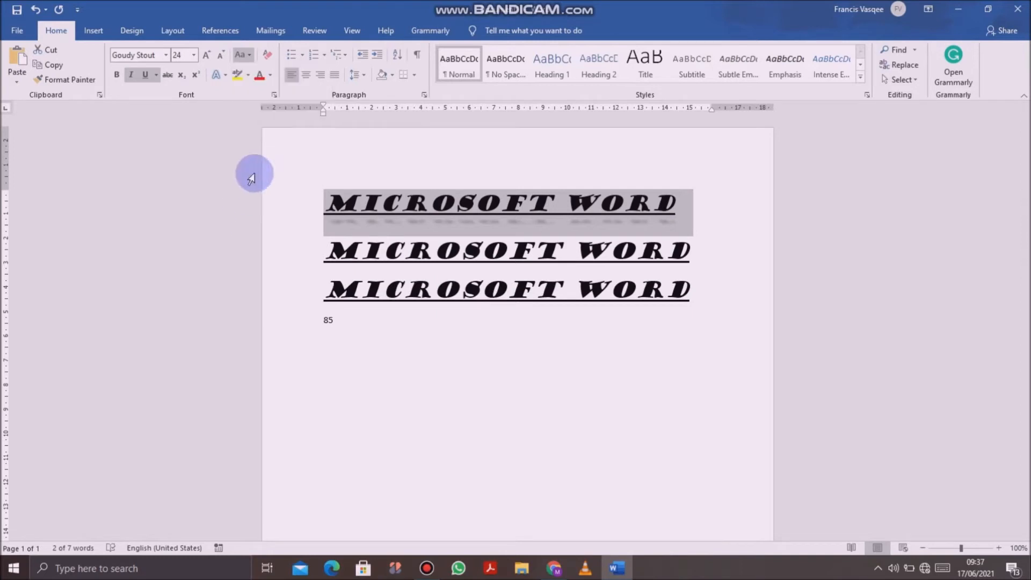
Step: Clear all formatting from the first "Microsoft Word" line and undo the clearing
click(270, 52)
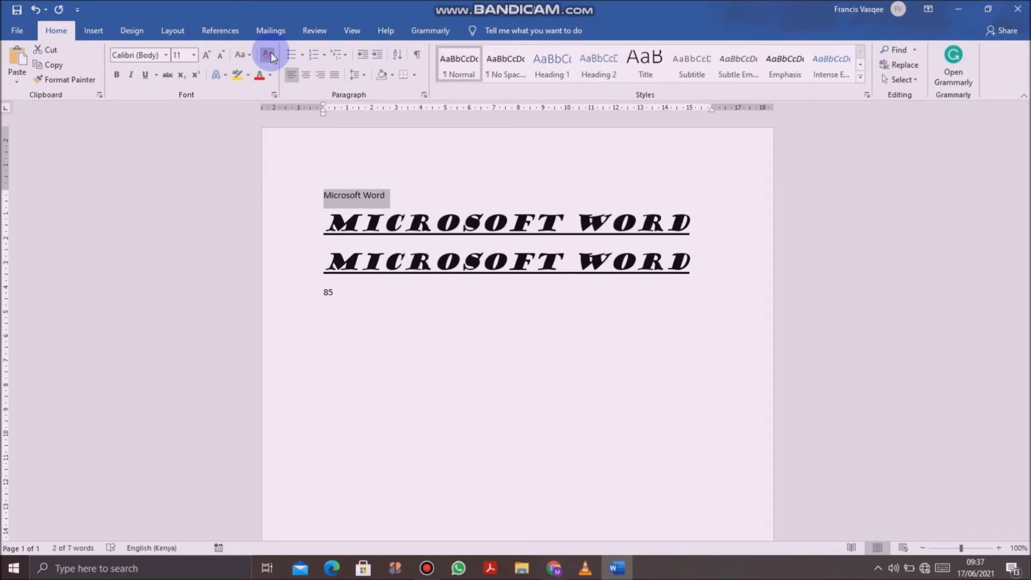
click(36, 9)
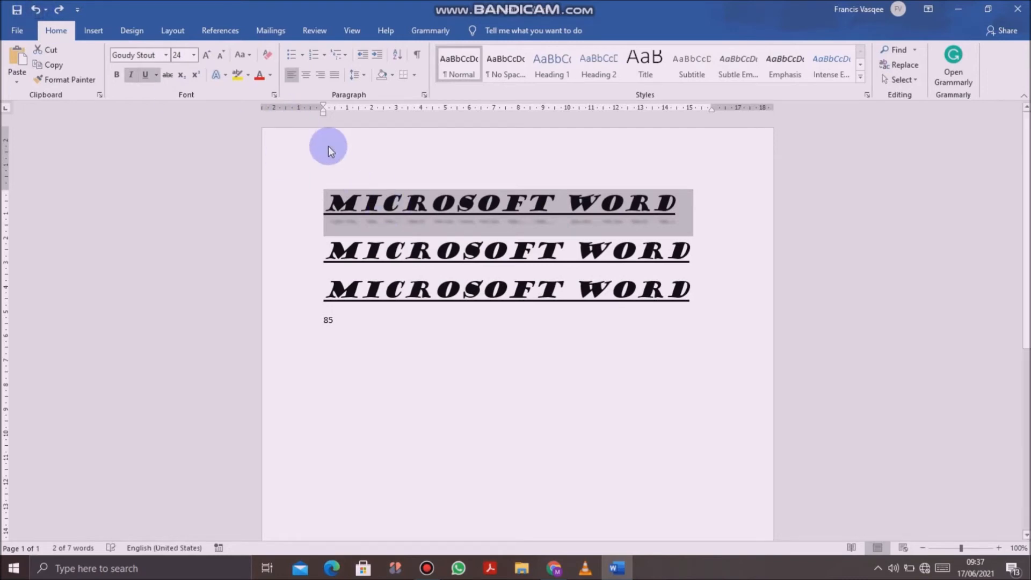
Step: Examine the font colour choices and gradient variations for the first line without applying any
click(270, 74)
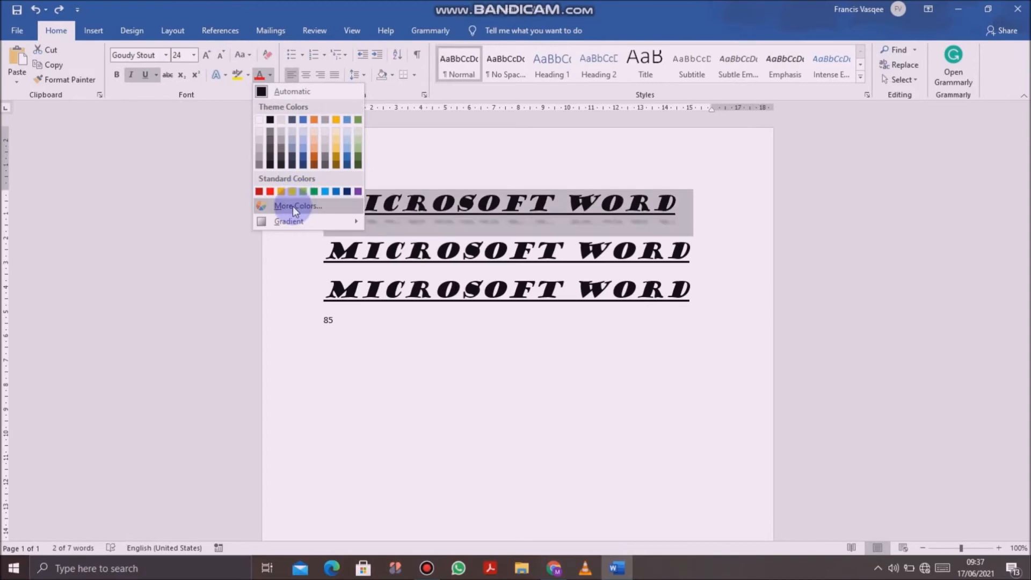
mouse_move(292, 218)
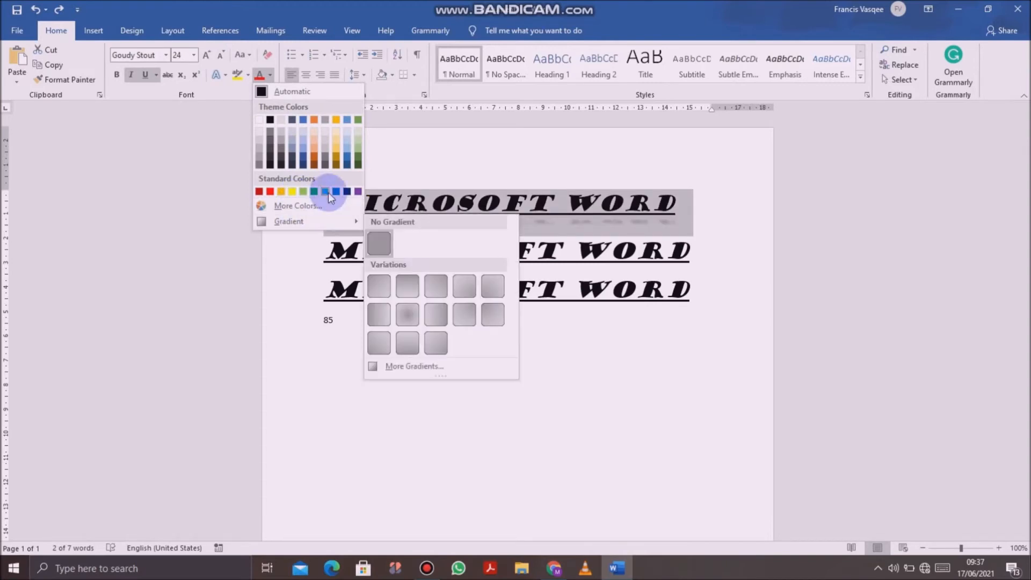
click(460, 128)
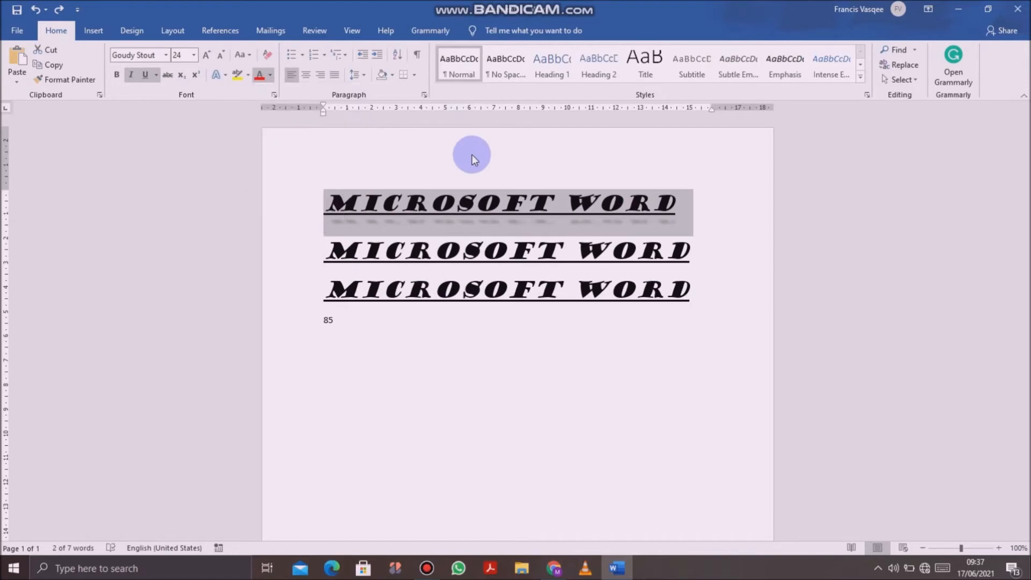
Step: Try centre and right alignment on the first "Microsoft Word" line, and set it to justified
click(307, 76)
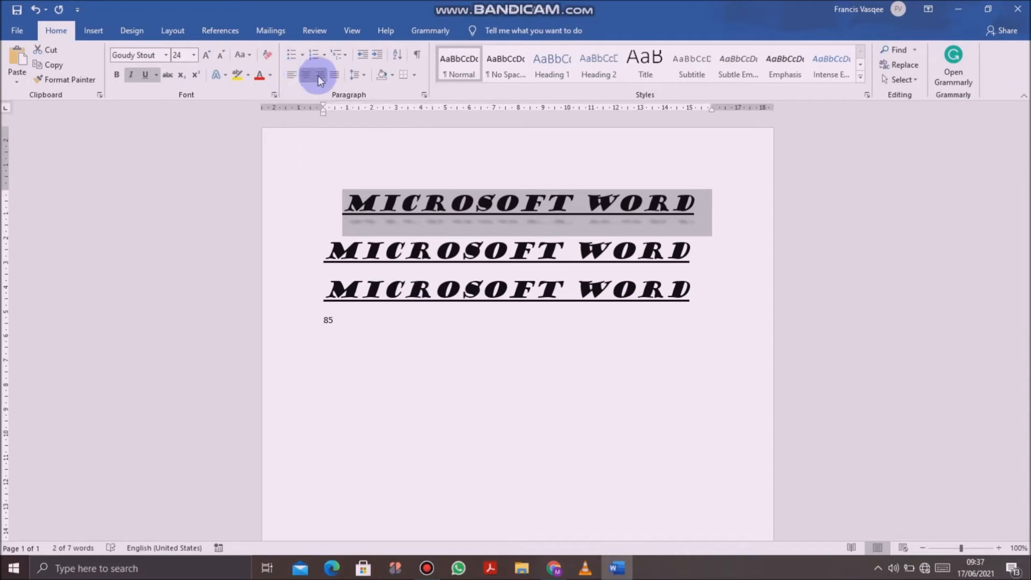
click(320, 76)
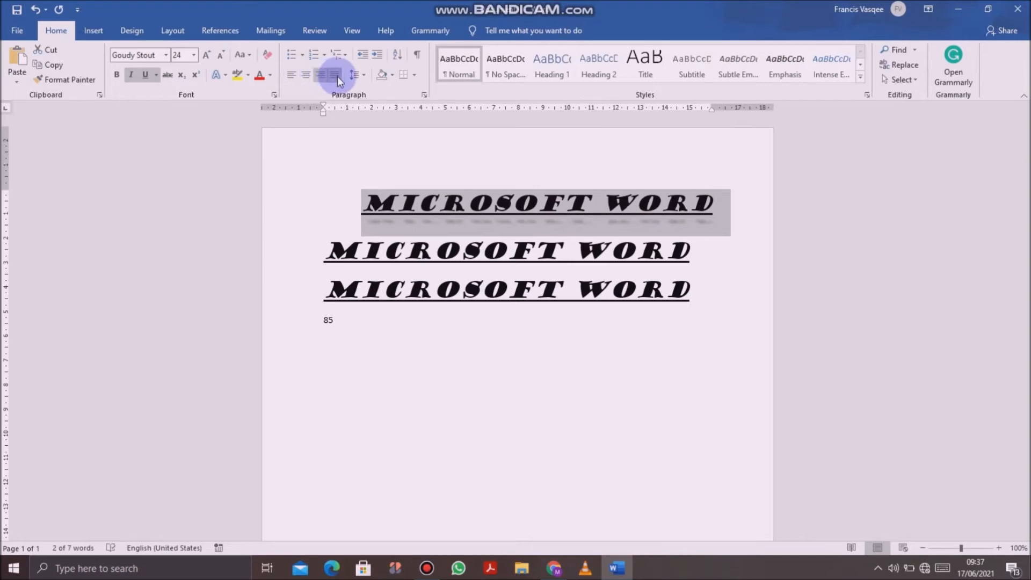
click(337, 76)
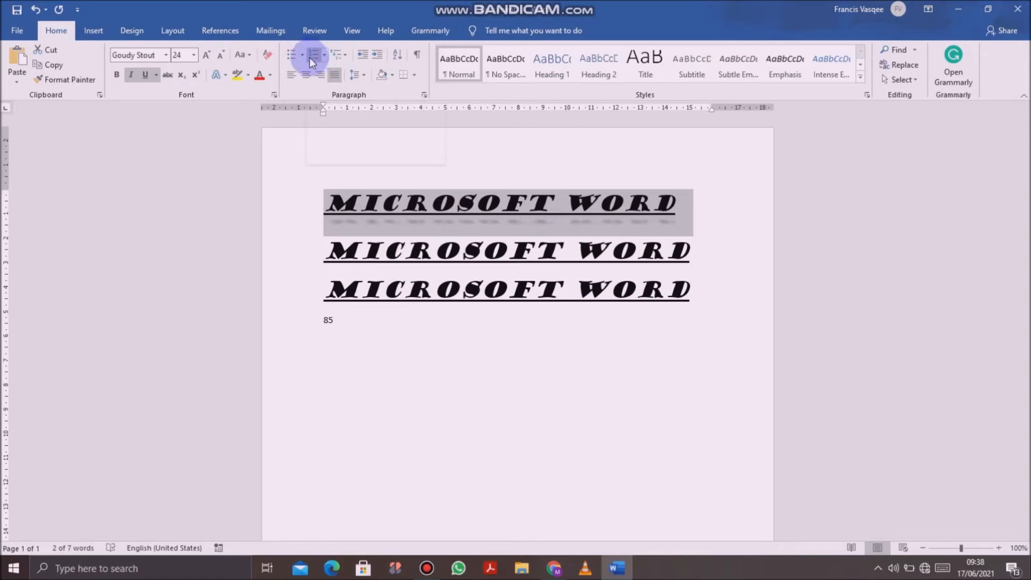
Step: Try a bulleted list and a numbered list on all three "Microsoft Word" lines, removing each again
click(391, 338)
drag(317, 200, 679, 290)
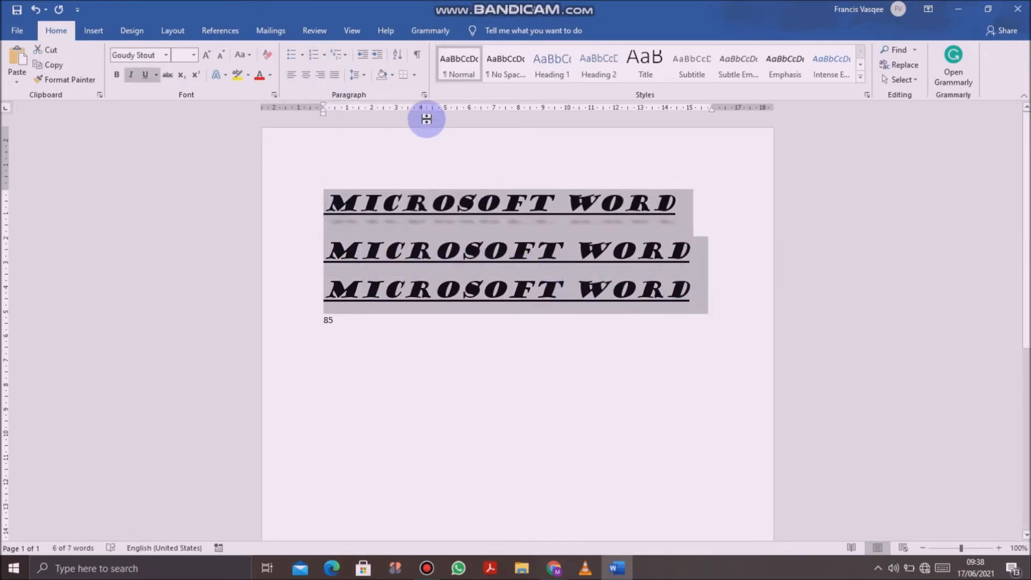
click(292, 54)
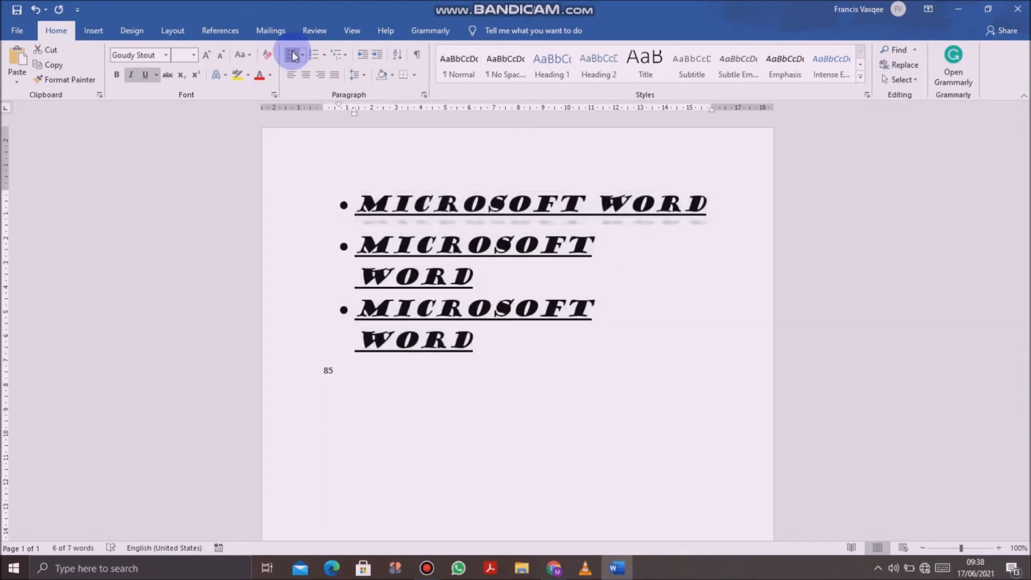
click(292, 54)
click(313, 56)
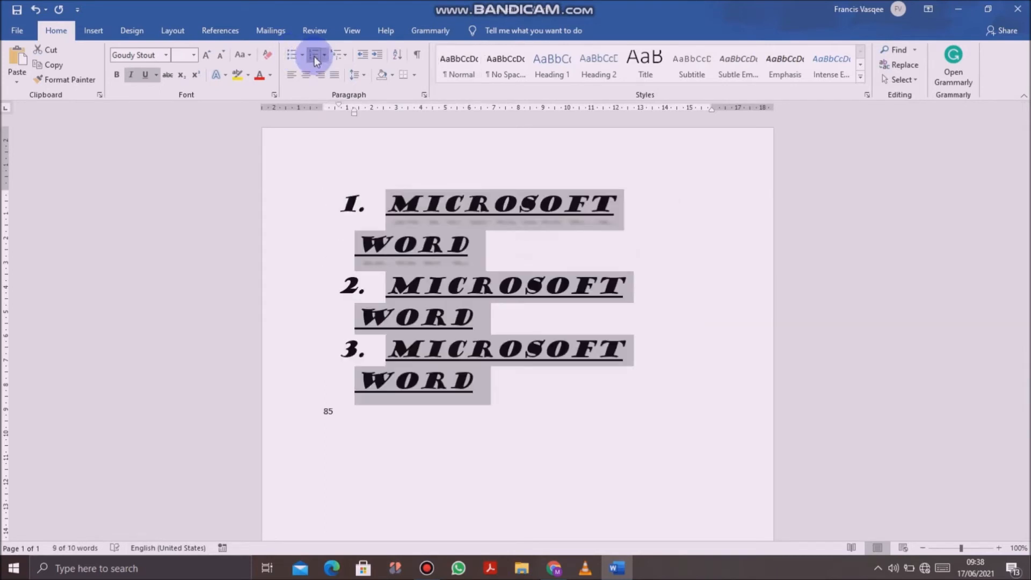
click(314, 56)
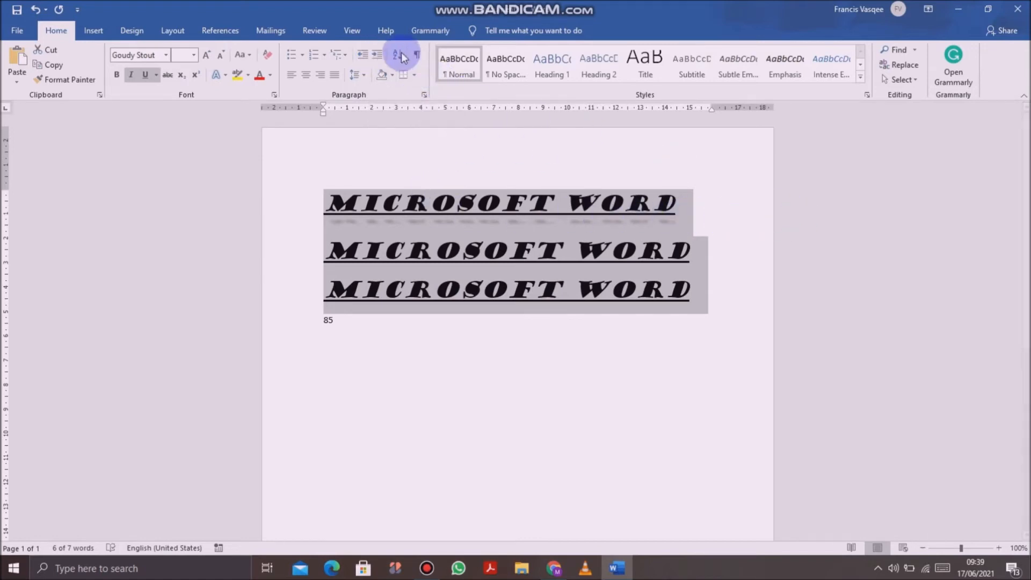
Step: Try increasing the indent of the three "Microsoft Word" lines repeatedly, and bring them back to the left margin
click(378, 54)
click(379, 54)
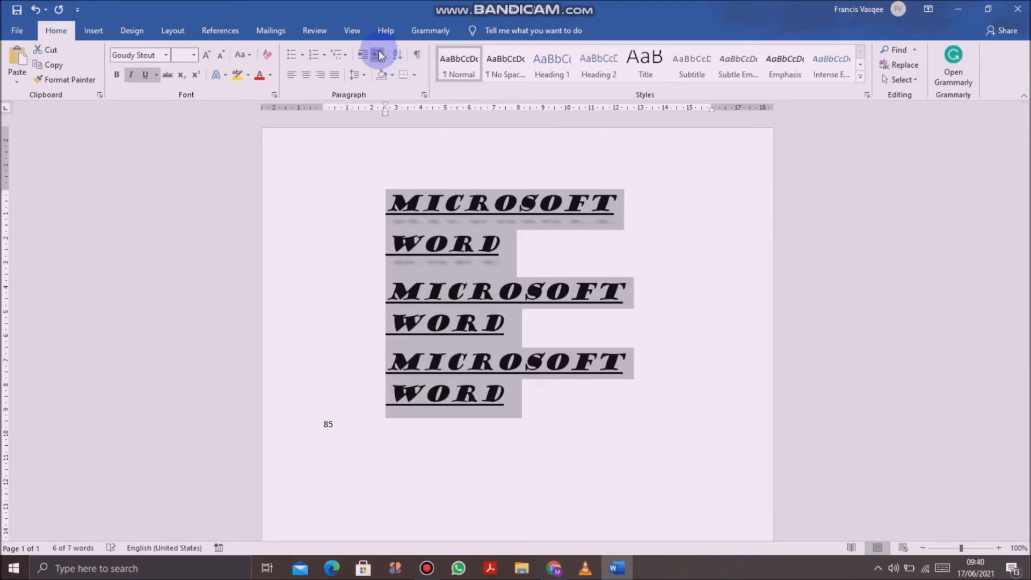
click(378, 54)
click(379, 54)
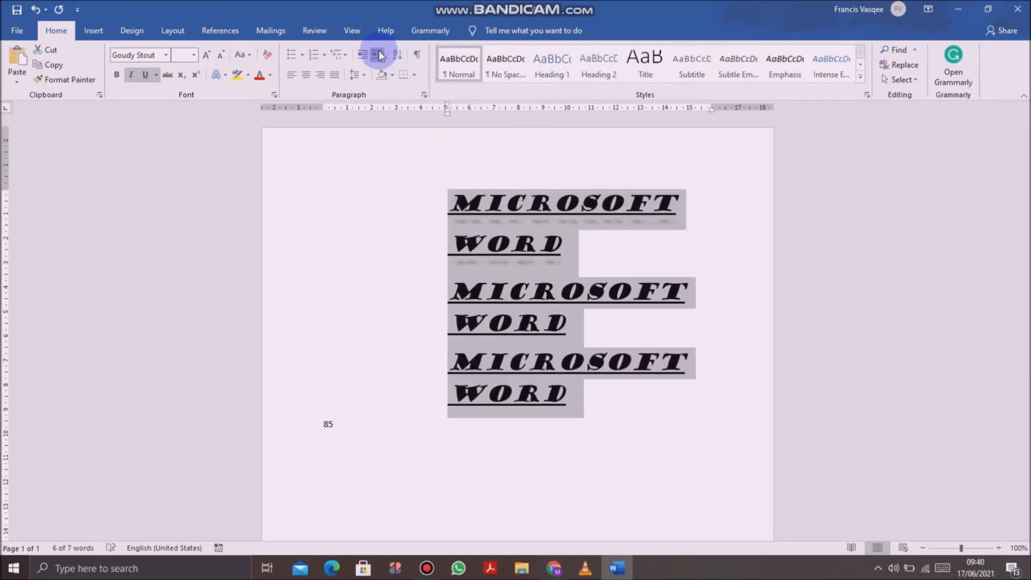
click(378, 54)
click(378, 54)
click(379, 54)
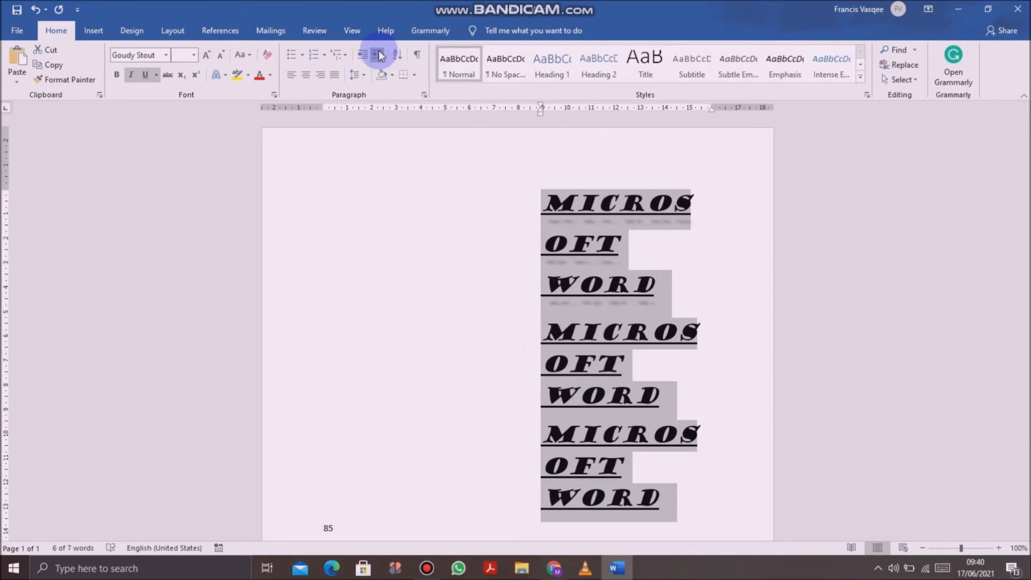
click(363, 55)
click(363, 55)
click(364, 56)
click(364, 56)
click(363, 56)
click(363, 55)
click(363, 55)
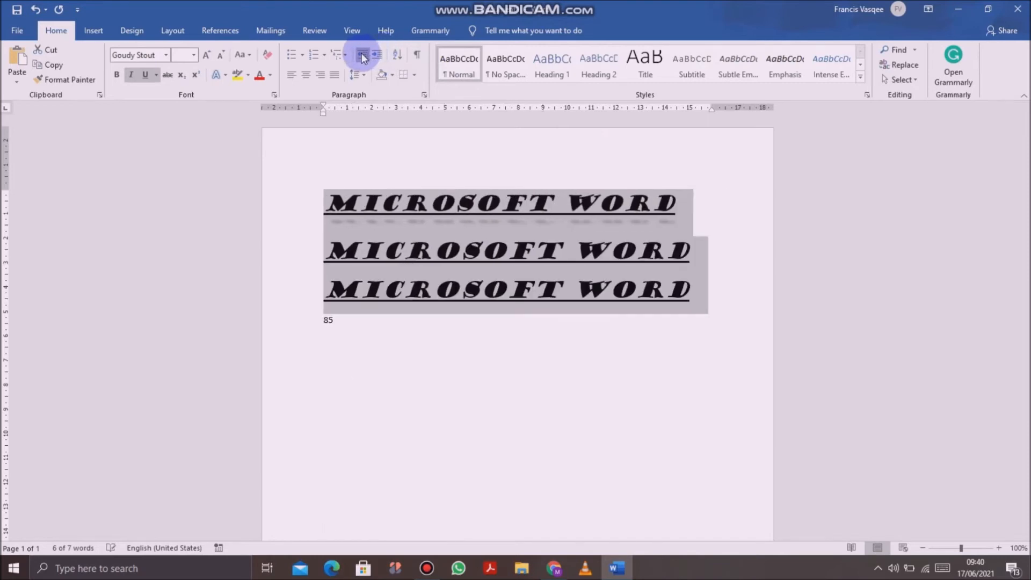
Step: Undo the indent changes on the three "Microsoft Word" lines one by one, back to the left margin
click(37, 9)
click(36, 9)
click(36, 10)
click(37, 9)
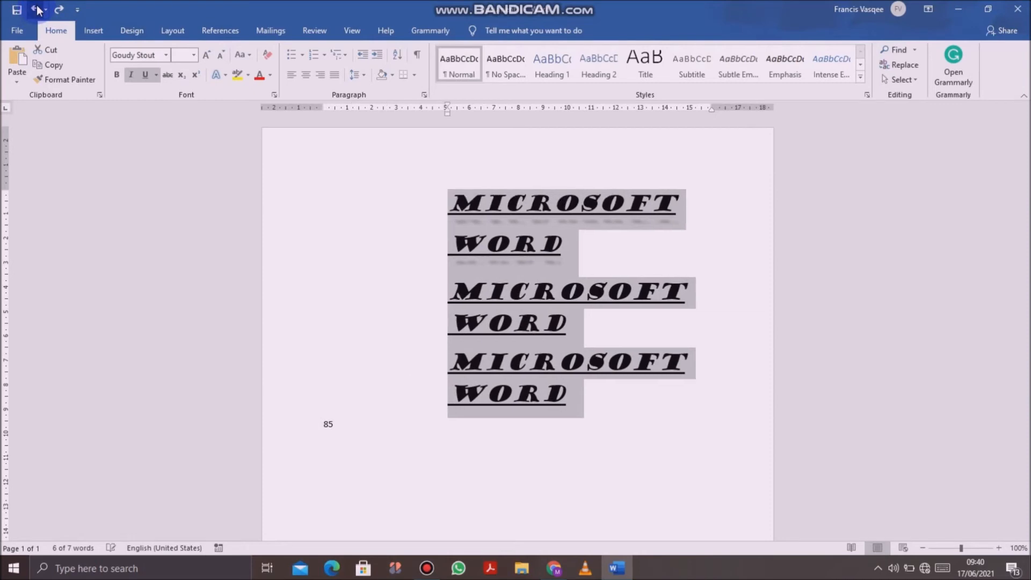
click(37, 9)
click(37, 9)
click(37, 10)
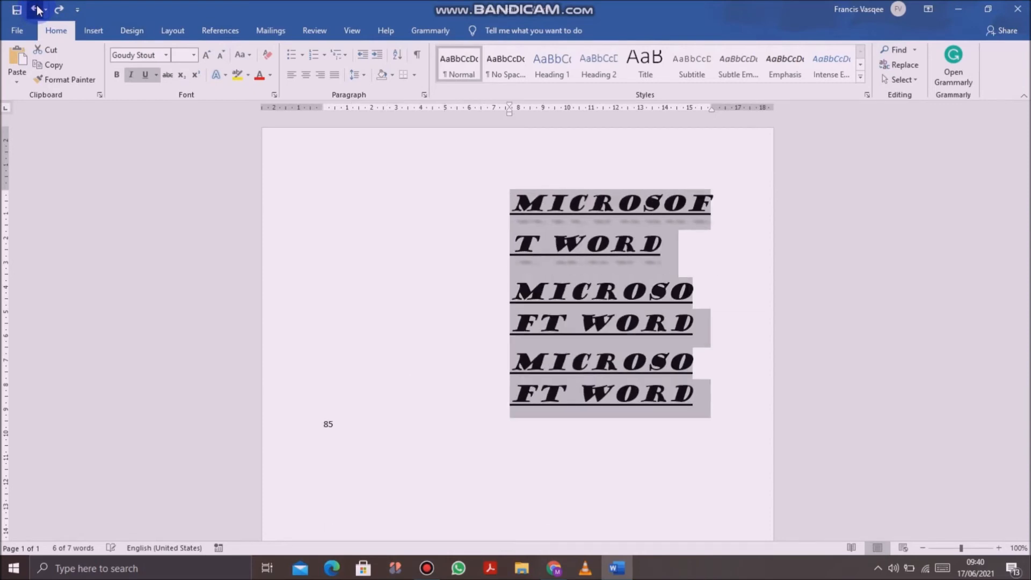
click(37, 9)
click(36, 9)
click(37, 9)
click(36, 9)
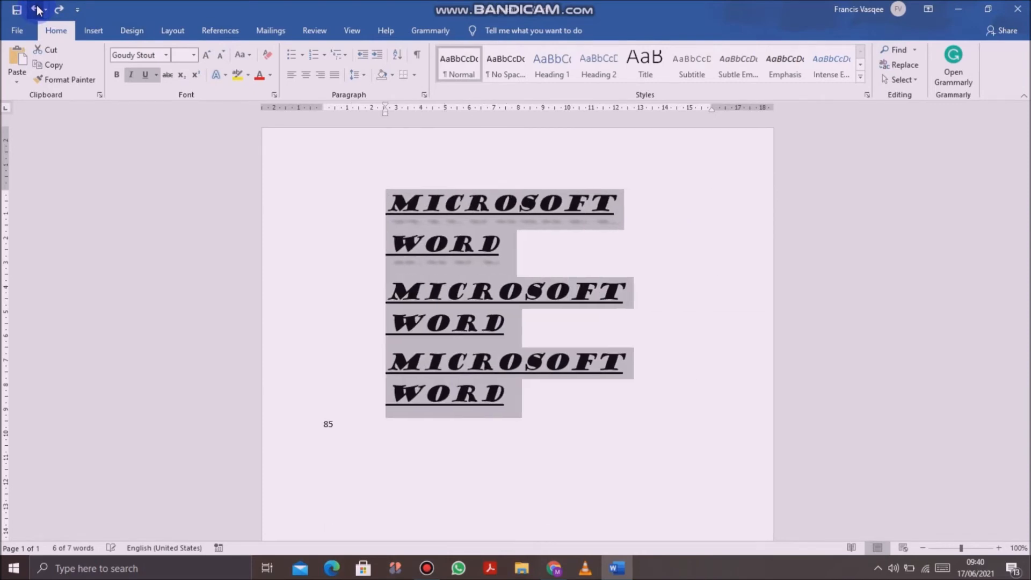
click(37, 9)
click(36, 9)
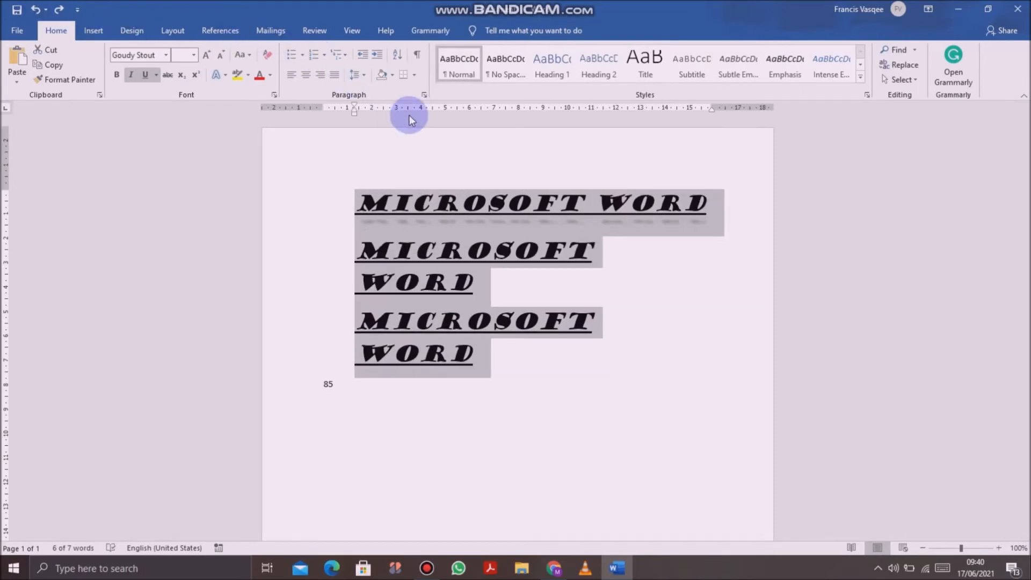
click(37, 9)
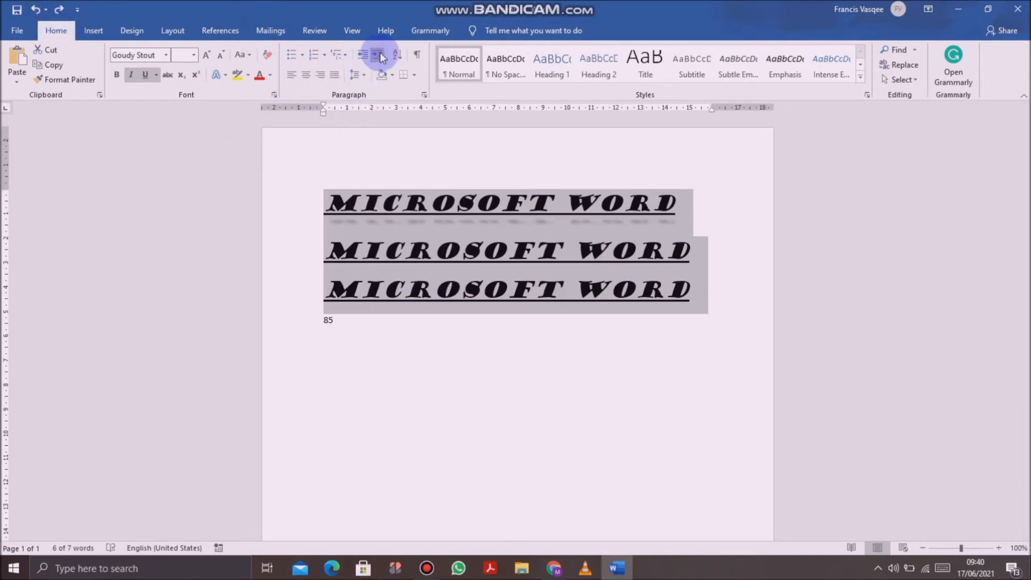
Step: Examine the line and paragraph spacing choices for the three "Microsoft Word" lines without applying any
click(368, 72)
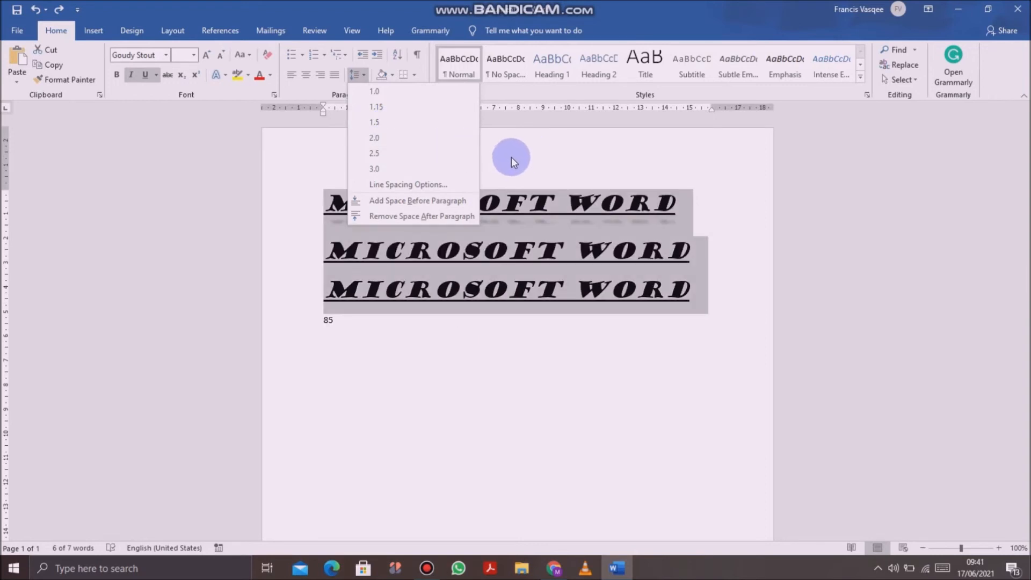
click(511, 157)
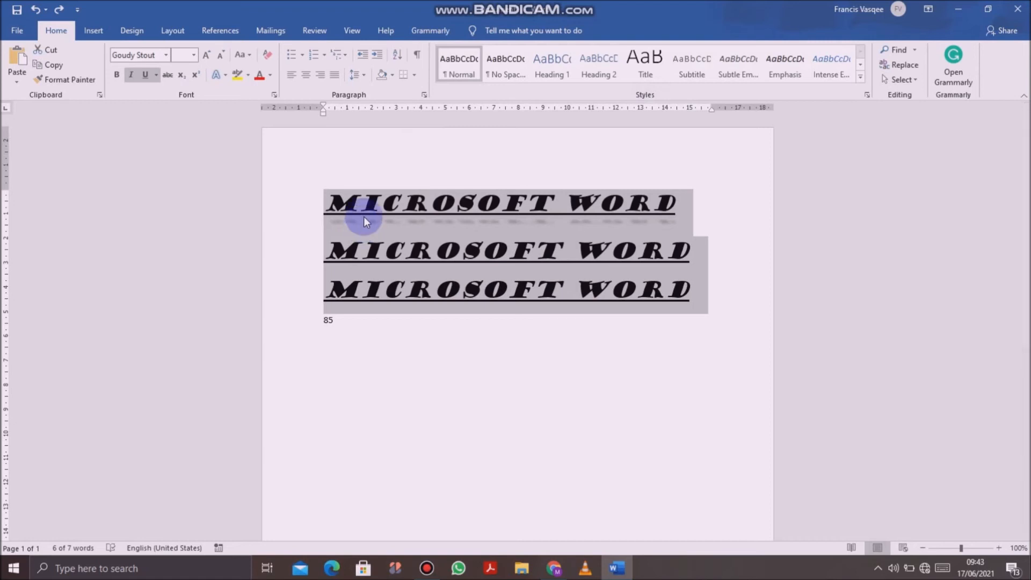
Step: Apply the Intense Quote style to the three "Microsoft Word" lines and deselect the text
click(507, 57)
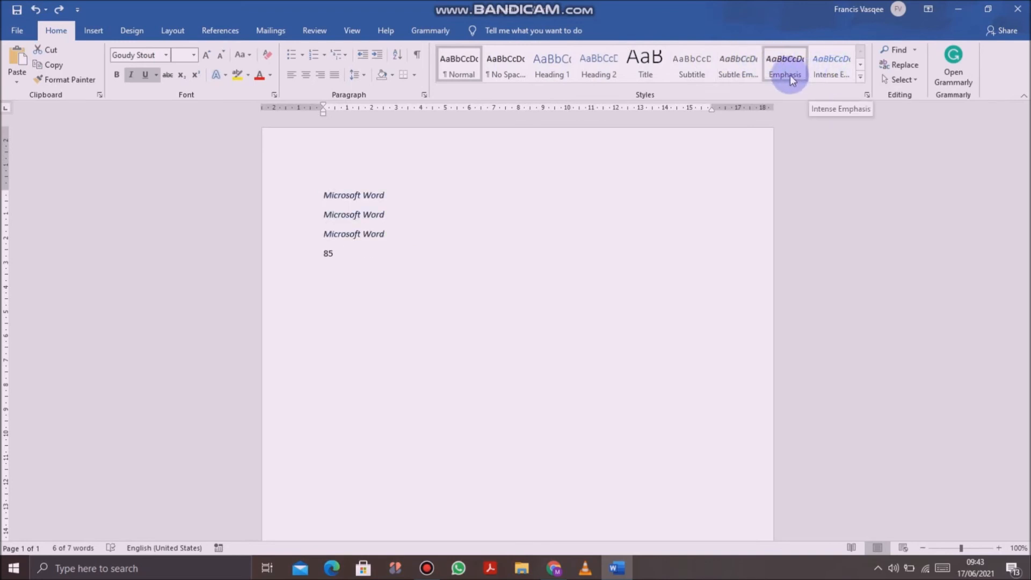
click(860, 77)
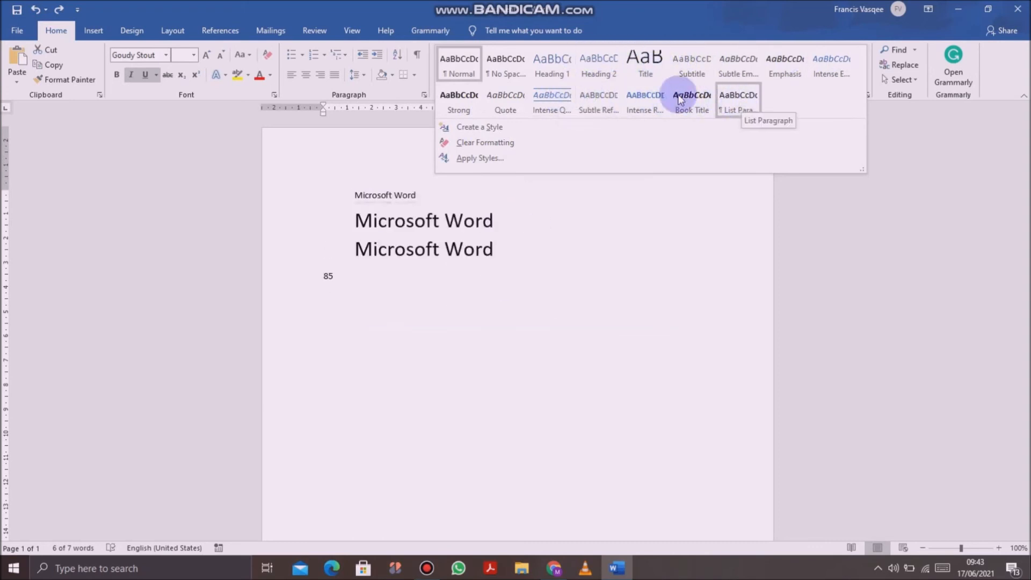
click(547, 102)
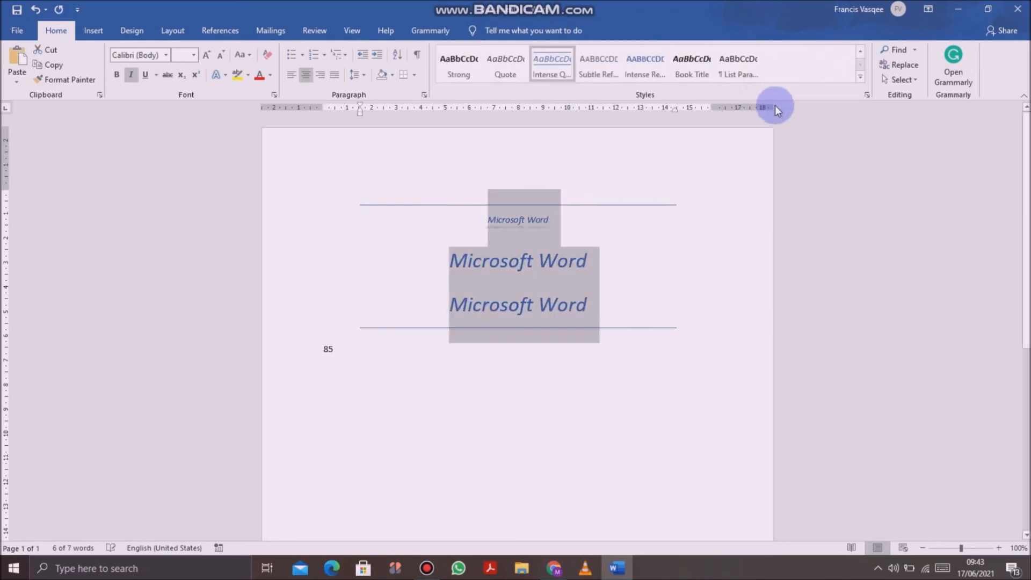
click(721, 178)
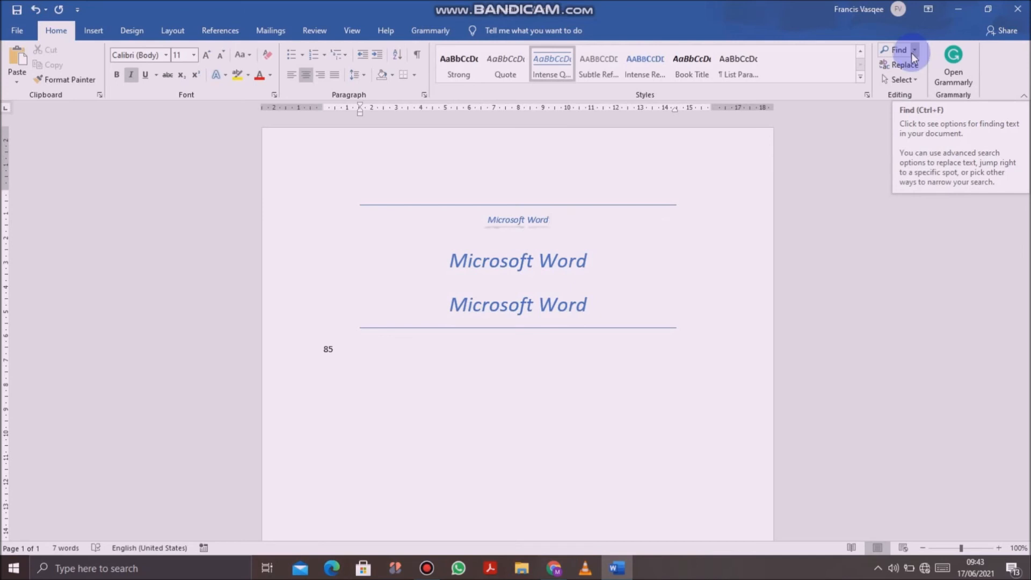
Step: Search the document for "word" using Find
click(913, 51)
click(914, 66)
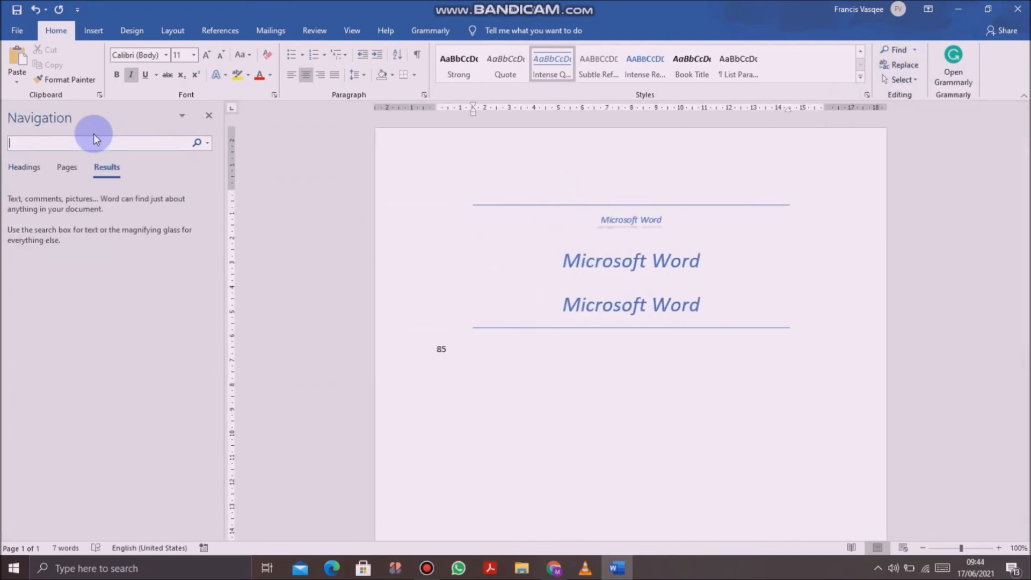
text(word)
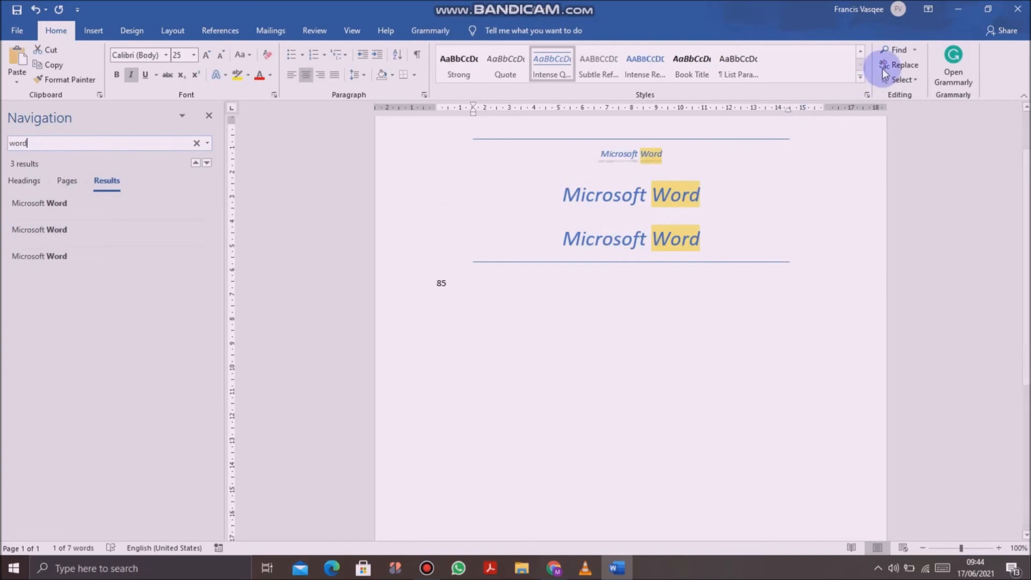
Step: Select the entire content of the document with Select All
right_click(916, 78)
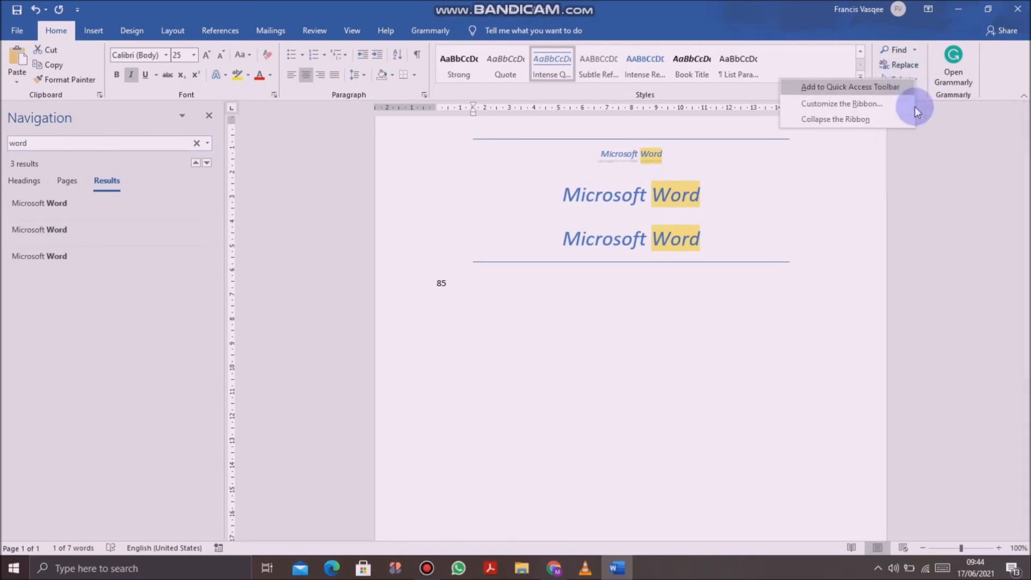
click(916, 124)
click(904, 78)
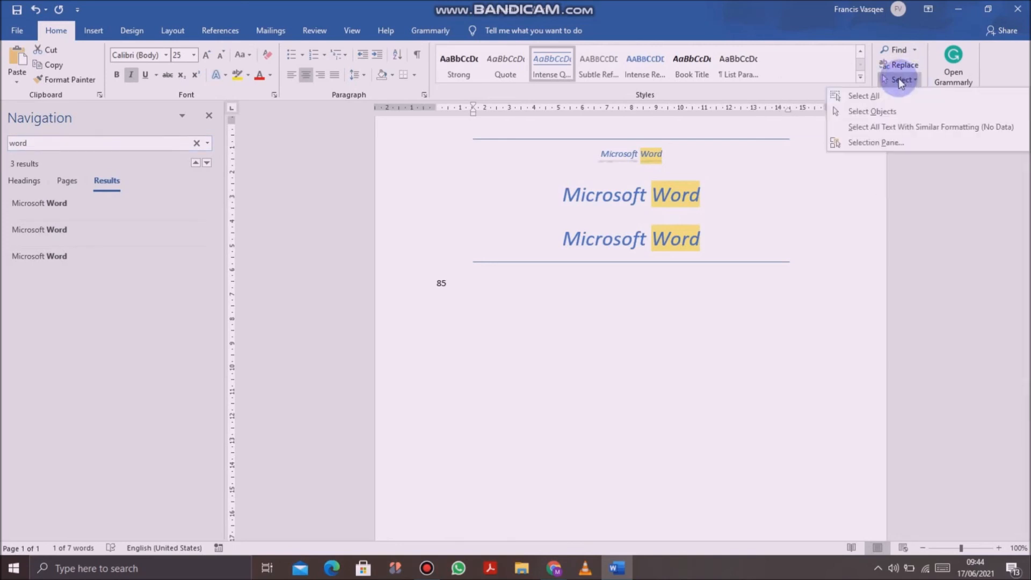
click(867, 94)
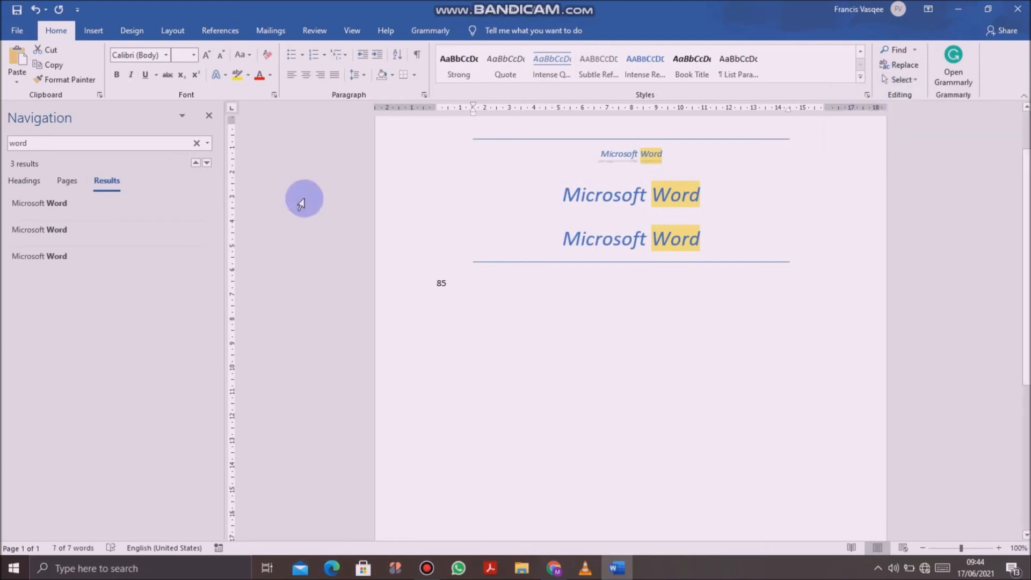
Step: Turn on the Select Objects mode and review the remaining selection options without choosing another
click(903, 77)
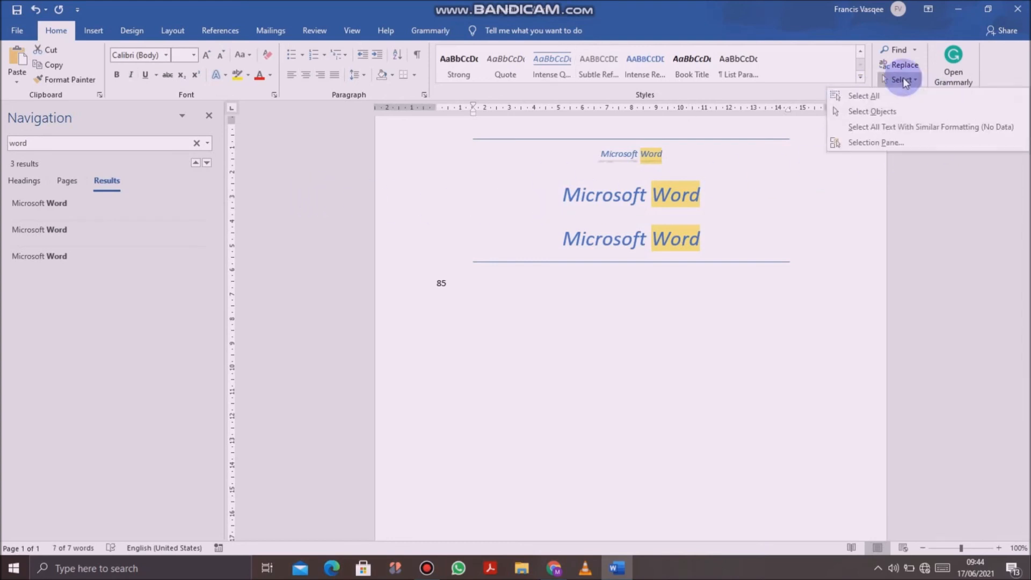
click(884, 111)
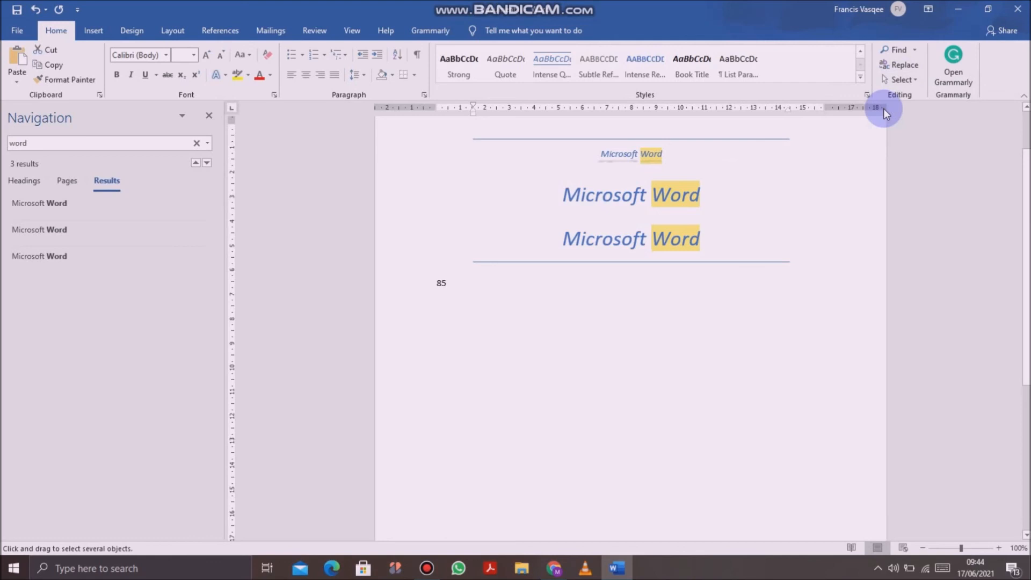
click(904, 81)
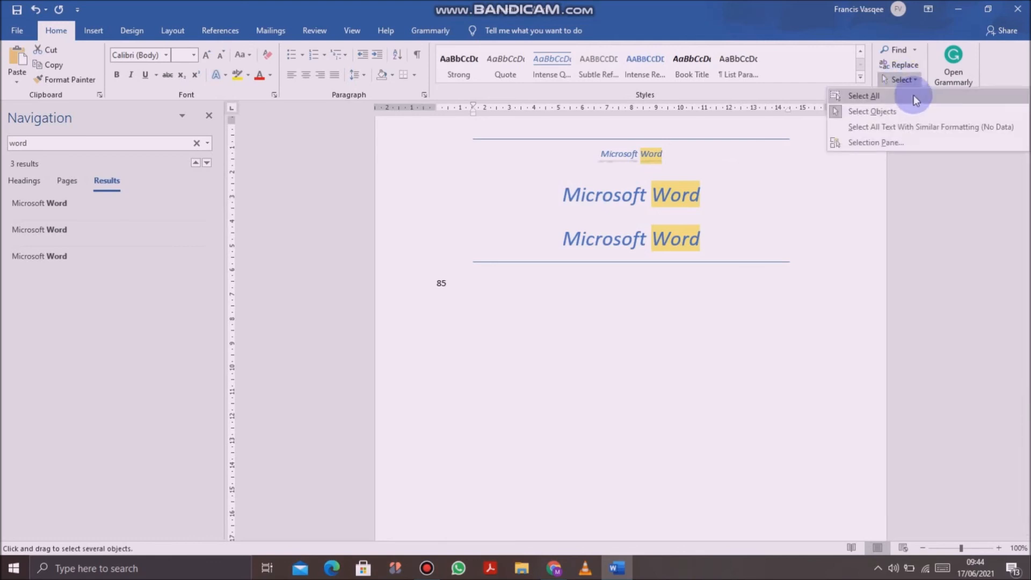
click(942, 248)
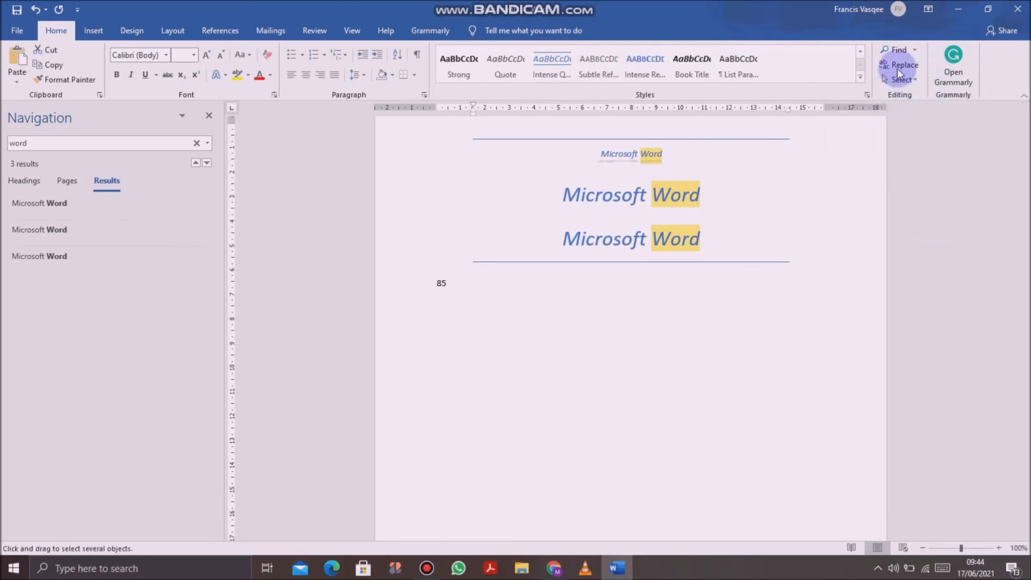